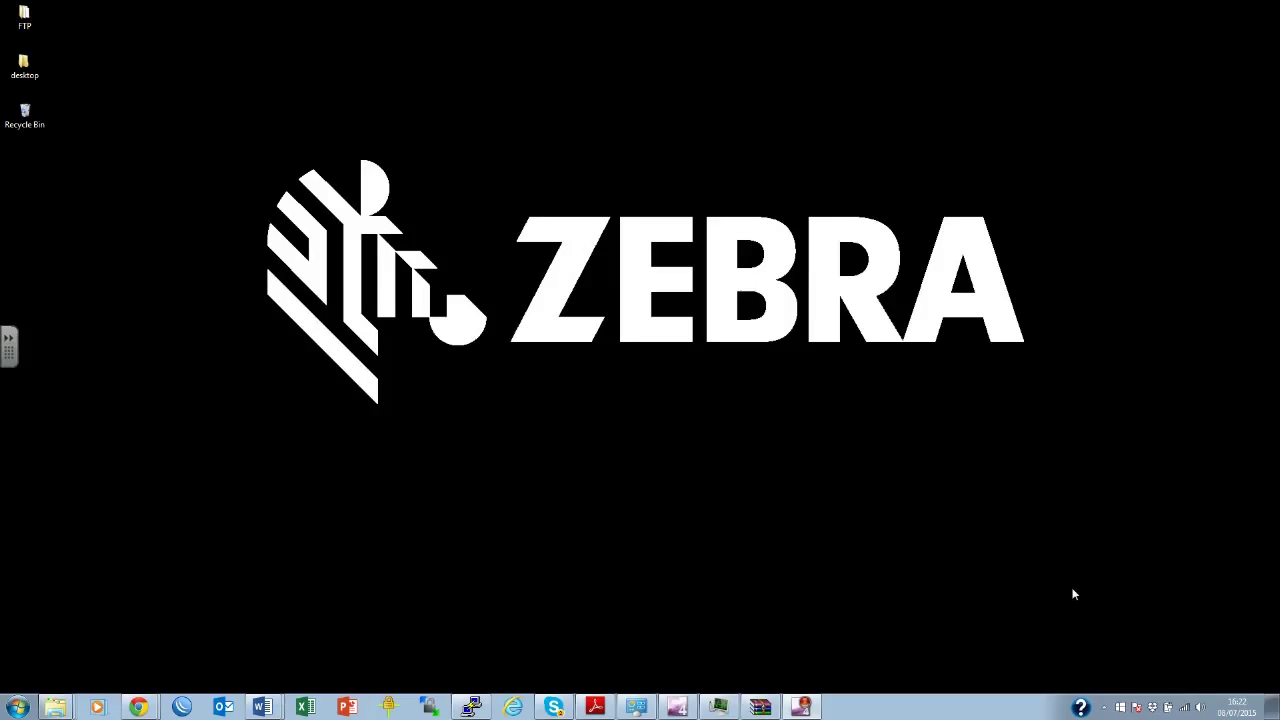
Step: Join the WiNGExpress wireless network from the Windows 7 tray and confirm it shows Connected
left_click(1185, 707)
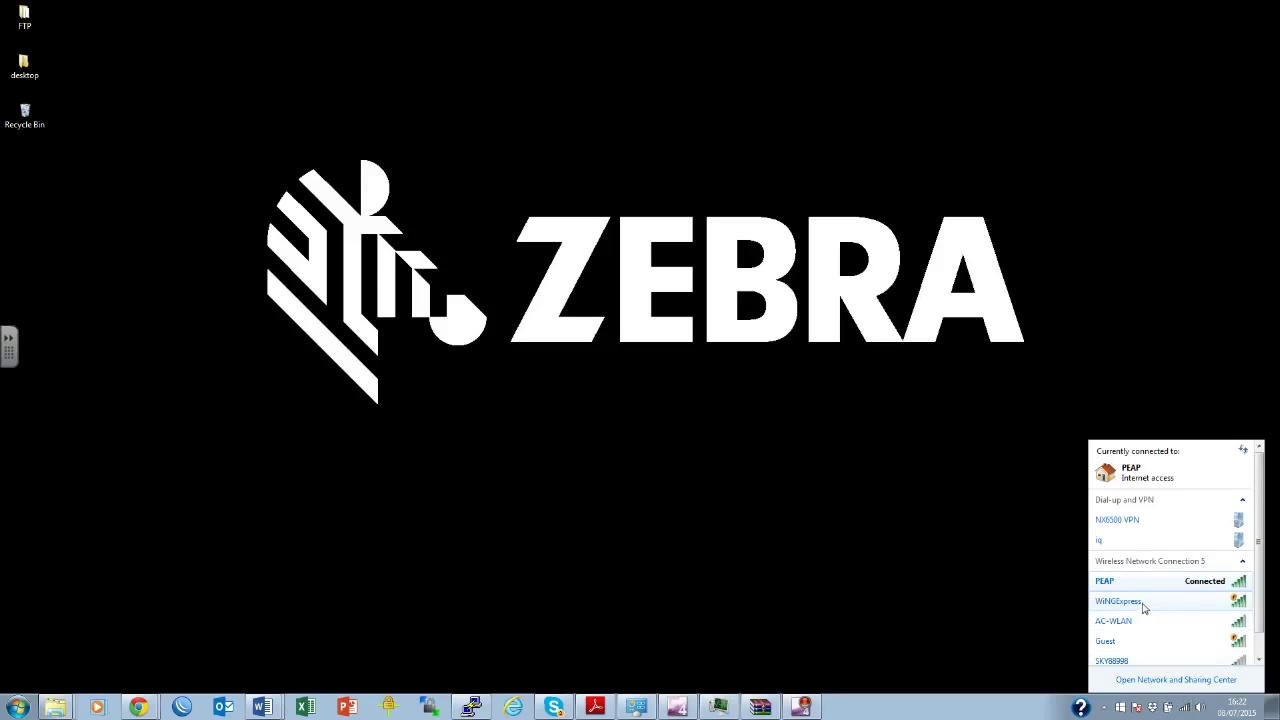
left_click(1146, 606)
left_click(1216, 622)
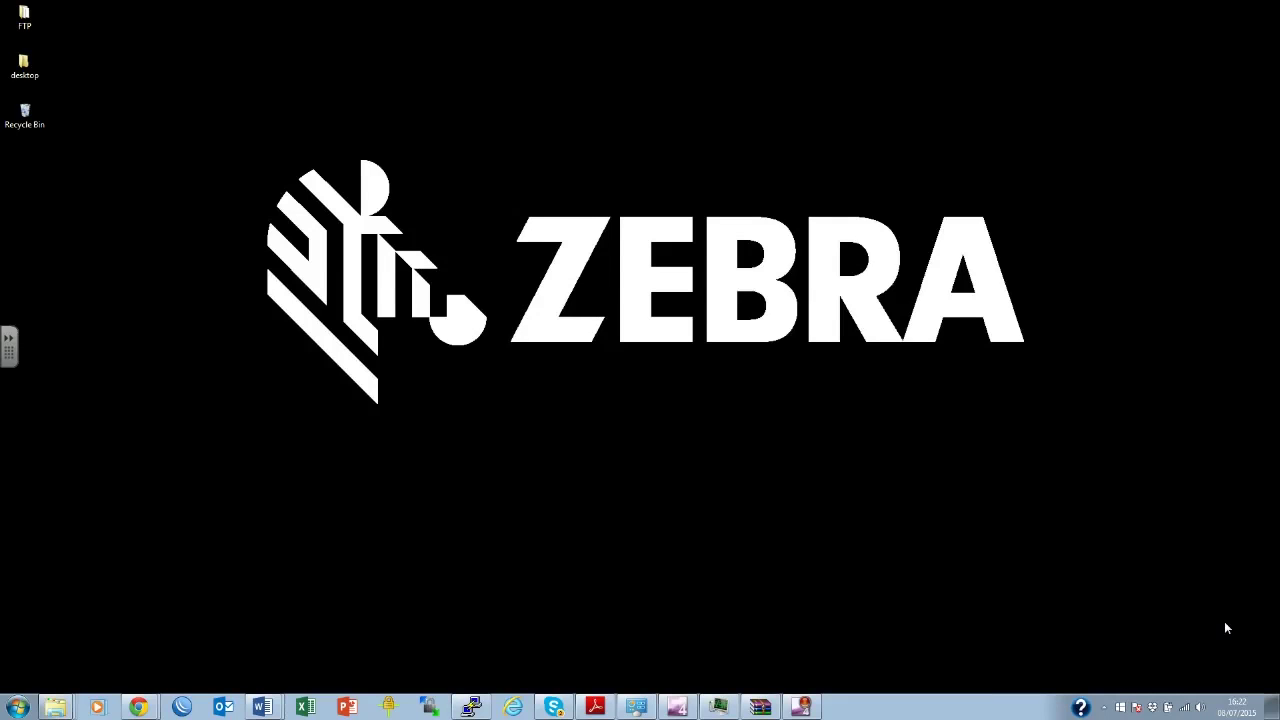
left_click(1185, 708)
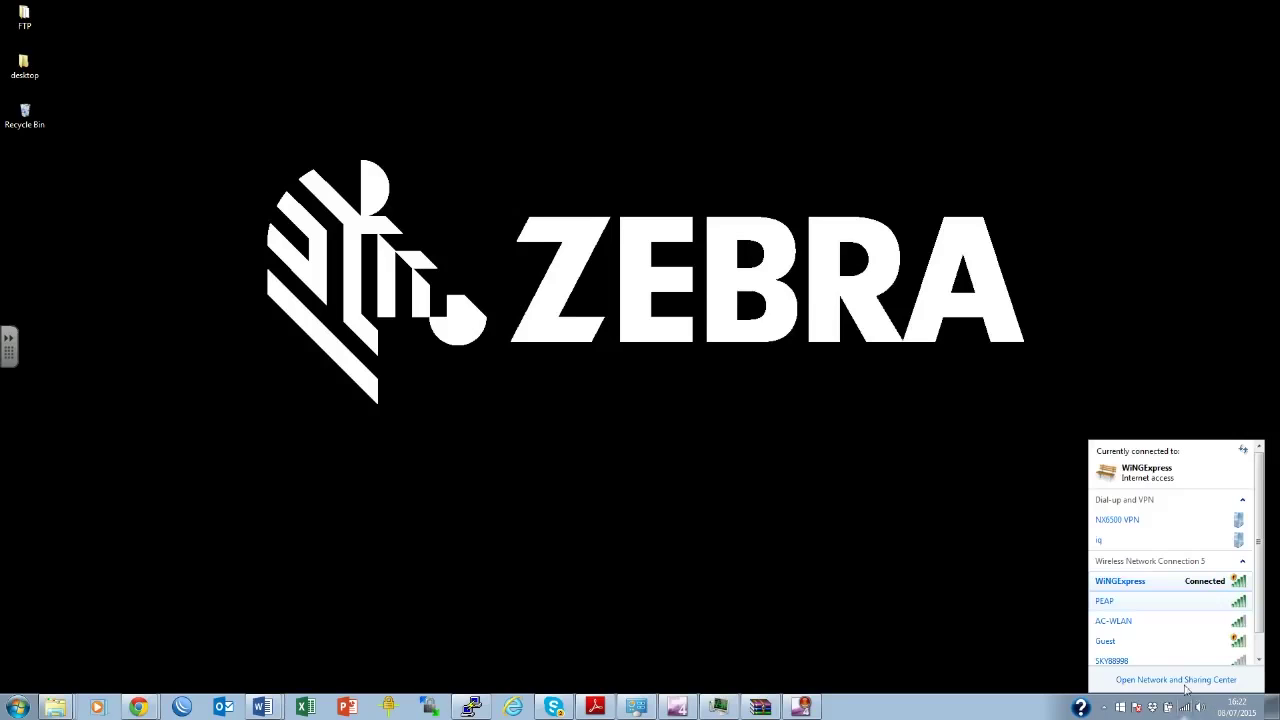
mouse_move(1157, 587)
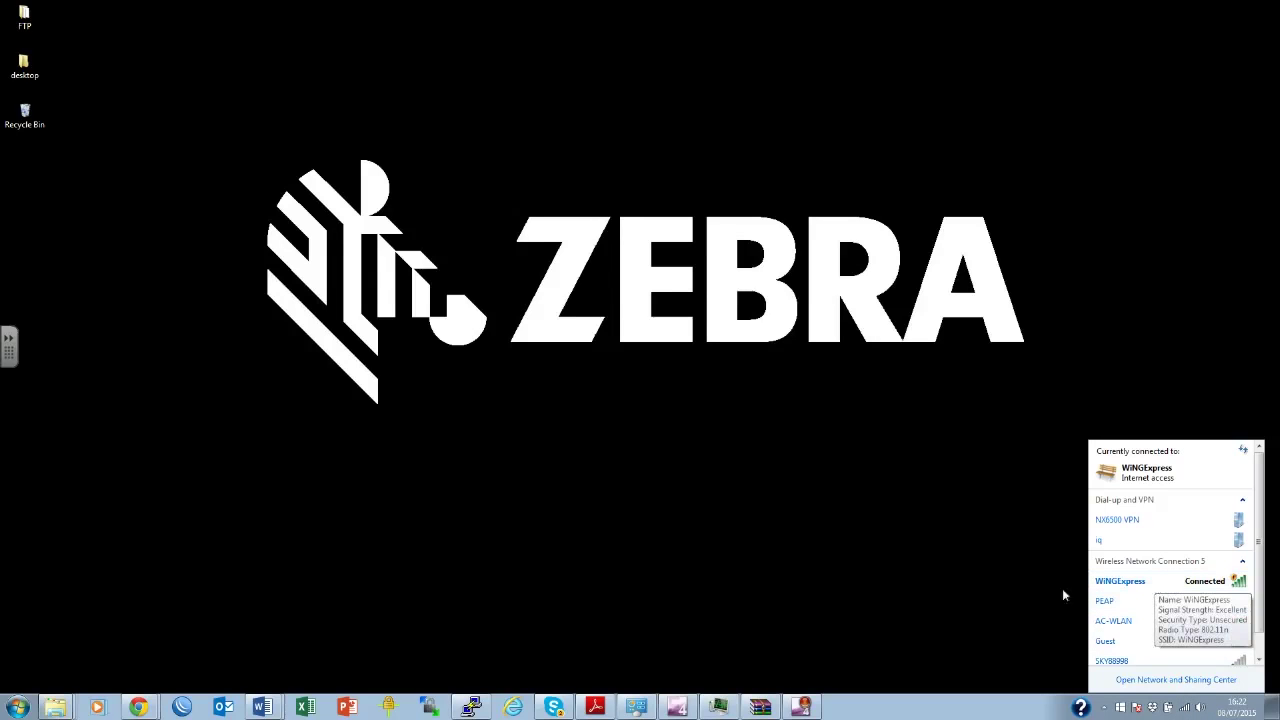
Step: Open a new maximized Chrome window and load express.zebra.com
right_click(138, 708)
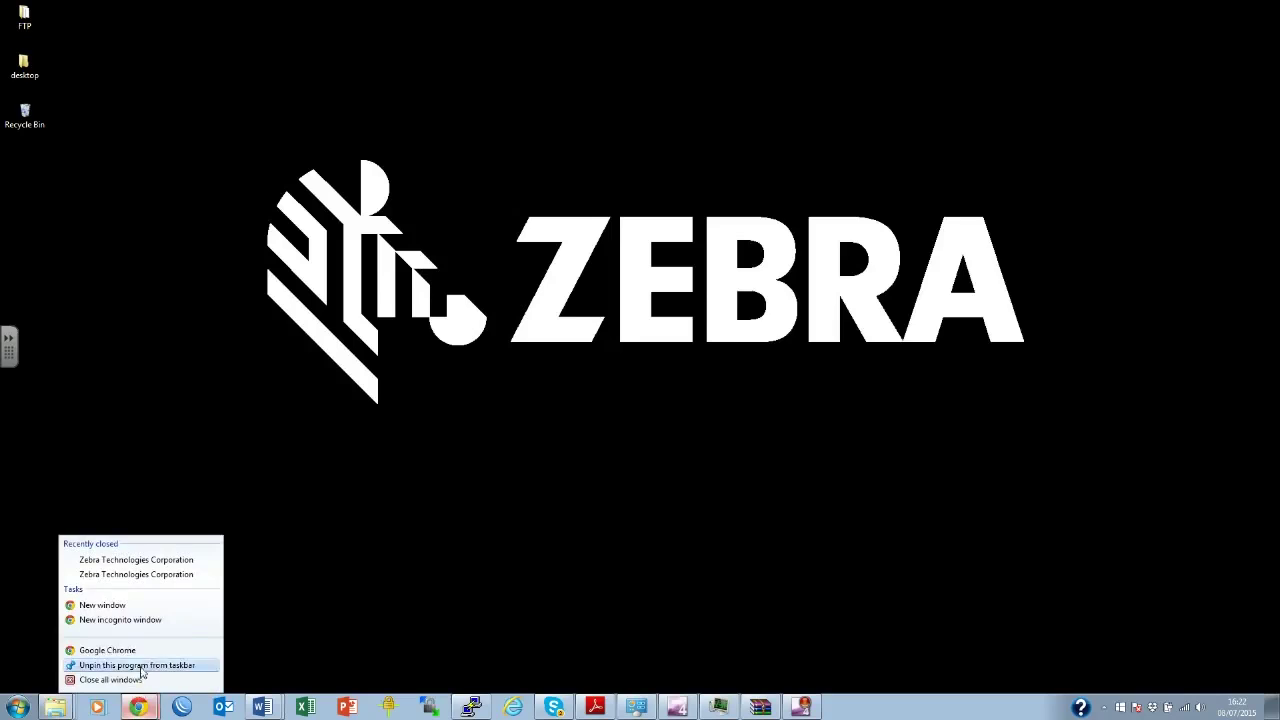
left_click(140, 657)
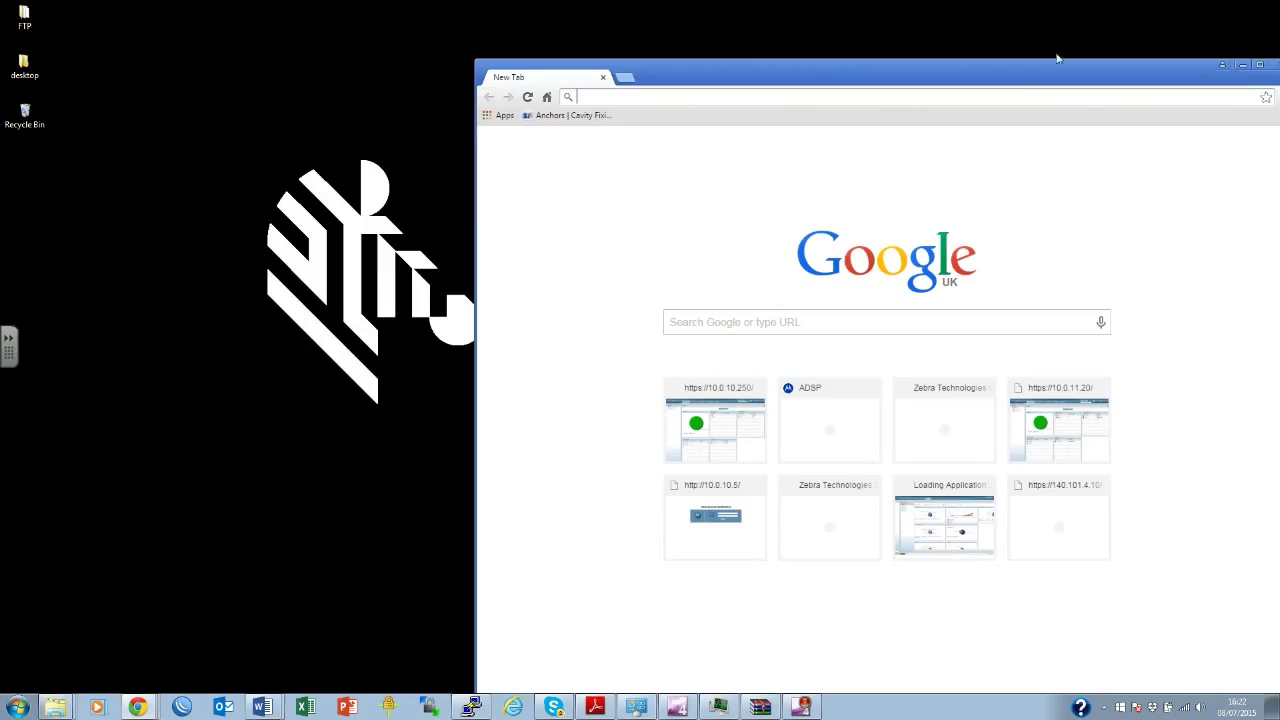
left_click_drag(1188, 75, 1138, 72)
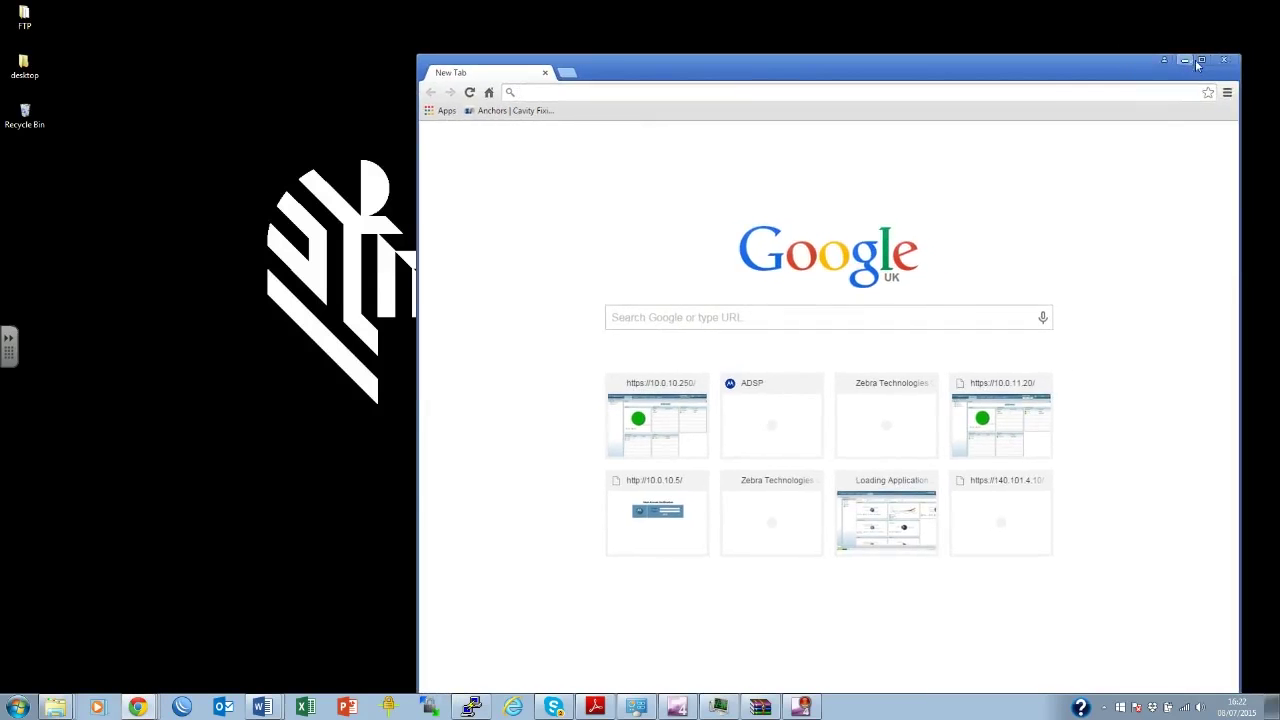
left_click(1201, 61)
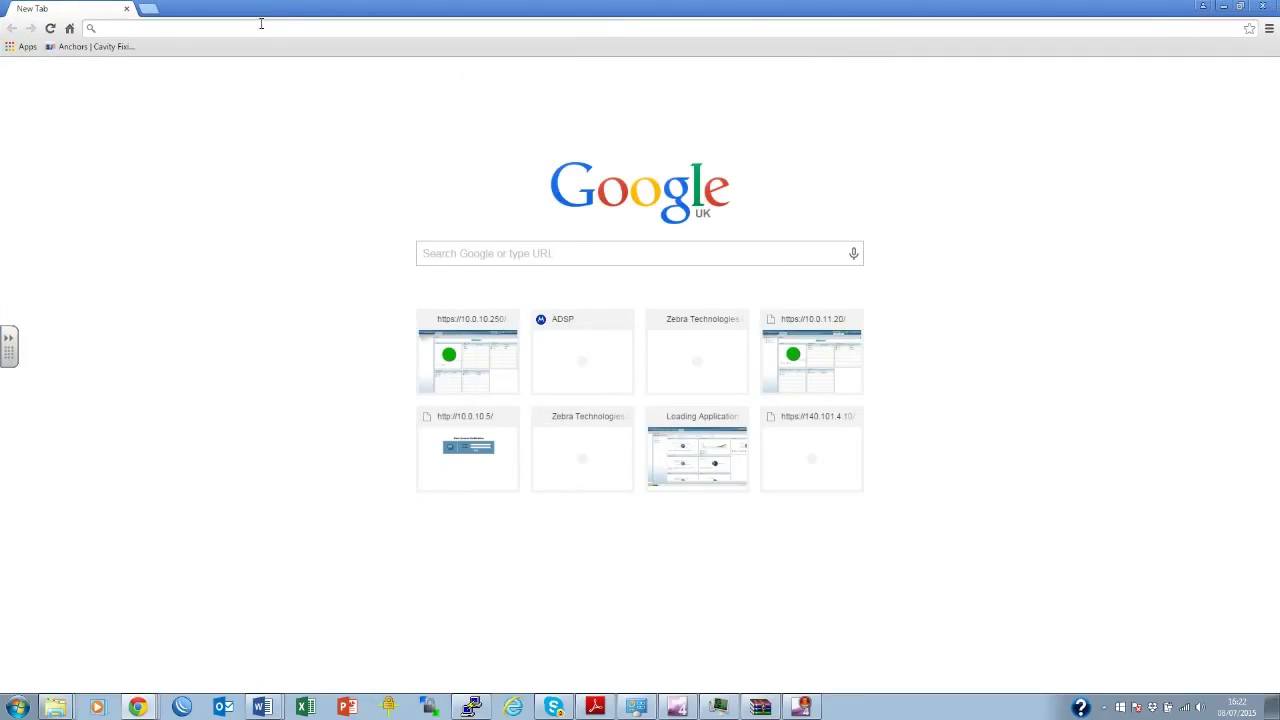
type("express")
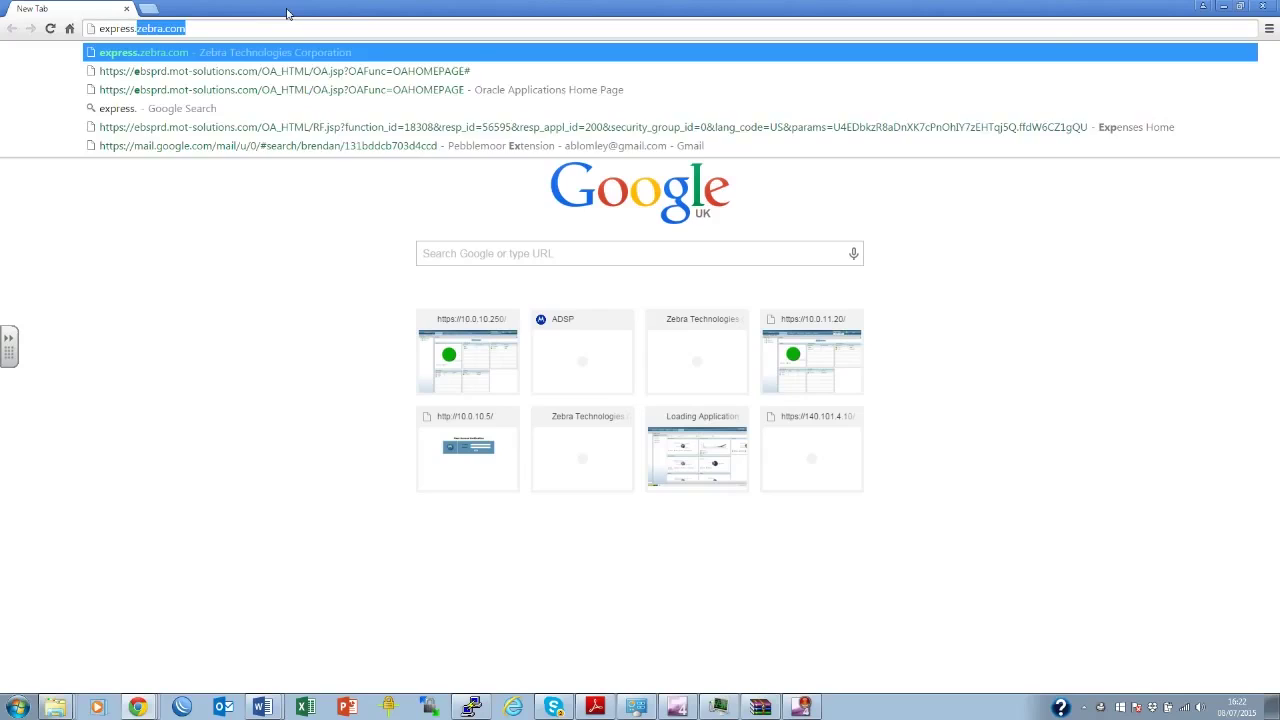
type(".zebra.com")
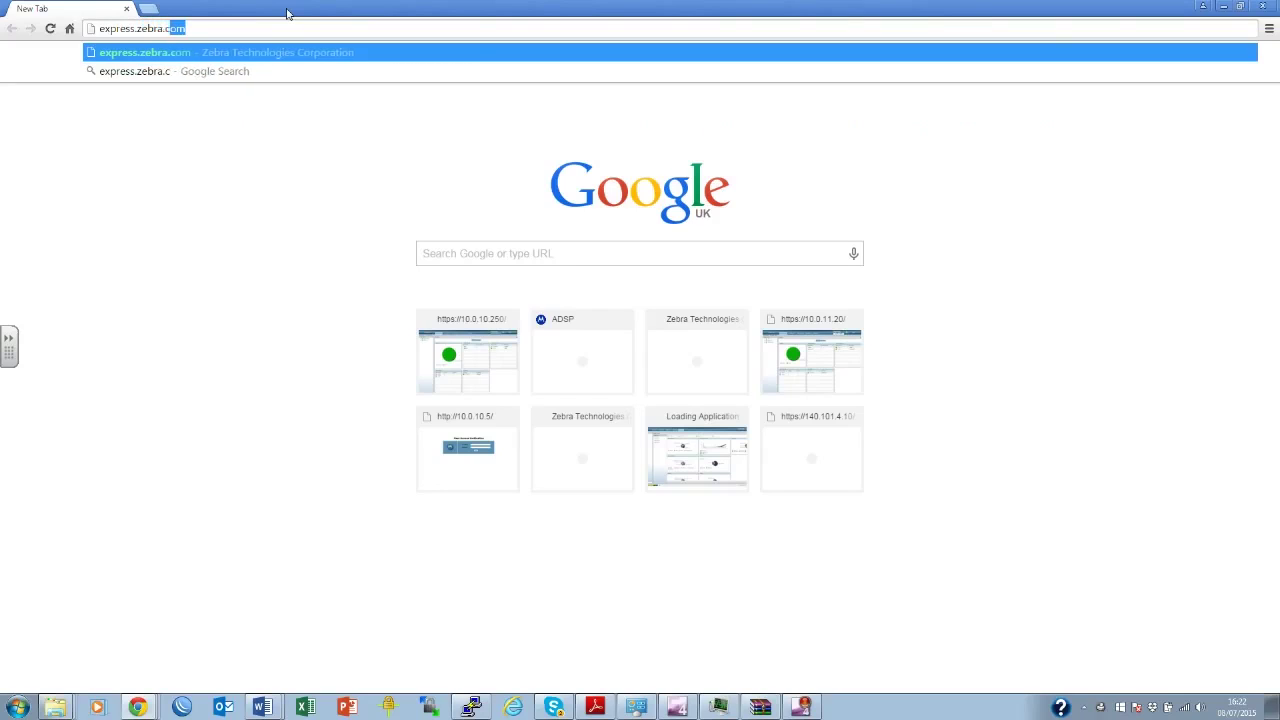
key("Return")
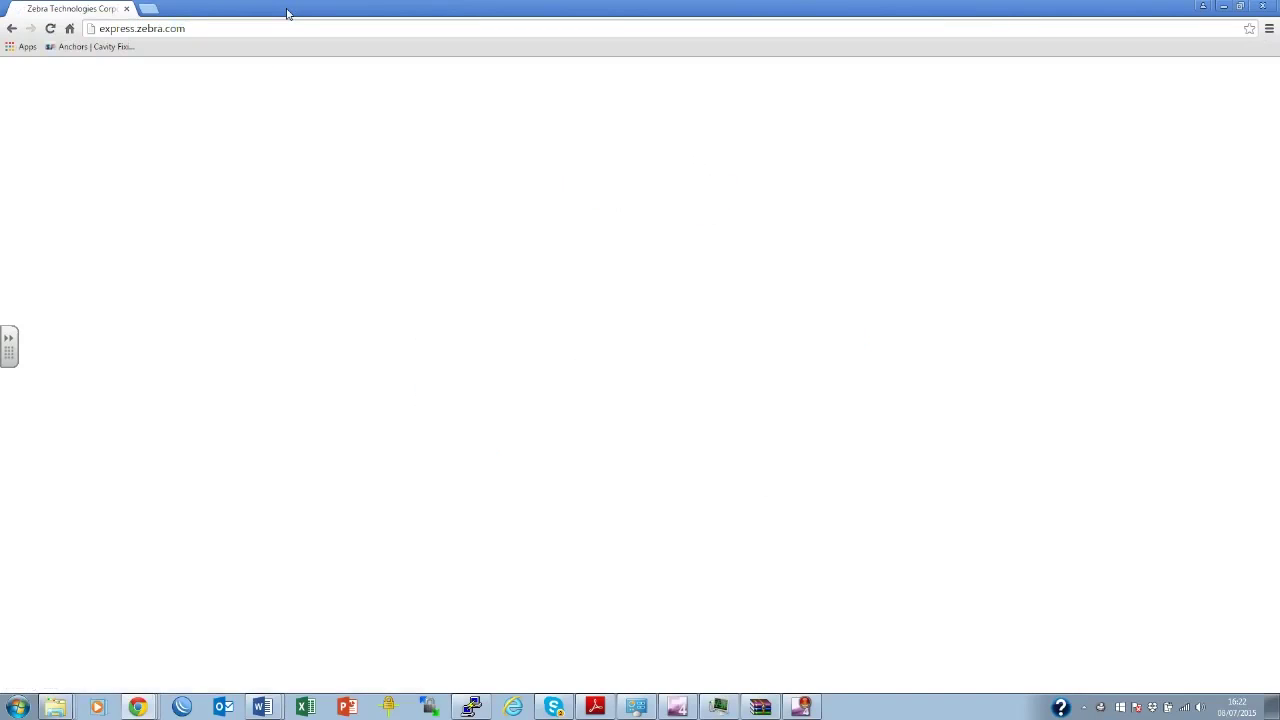
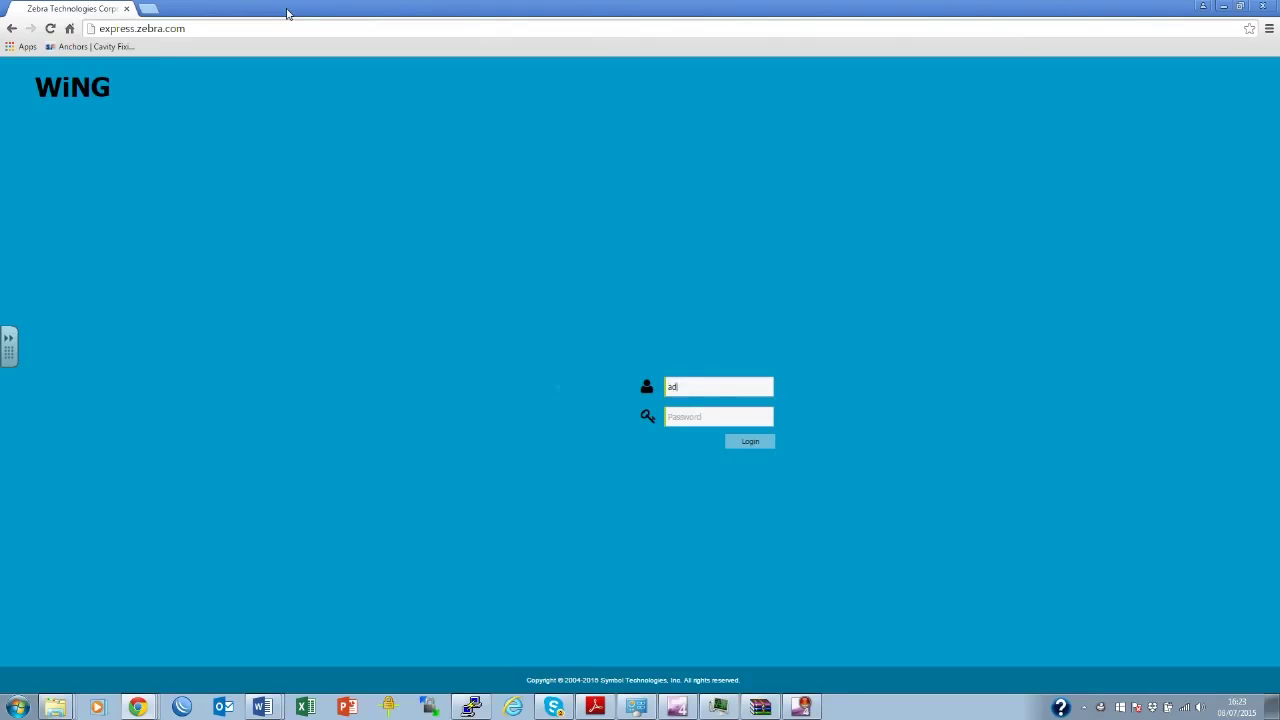
Step: Log in to the access point with the admin credentials and set a new admin password
key("Return")
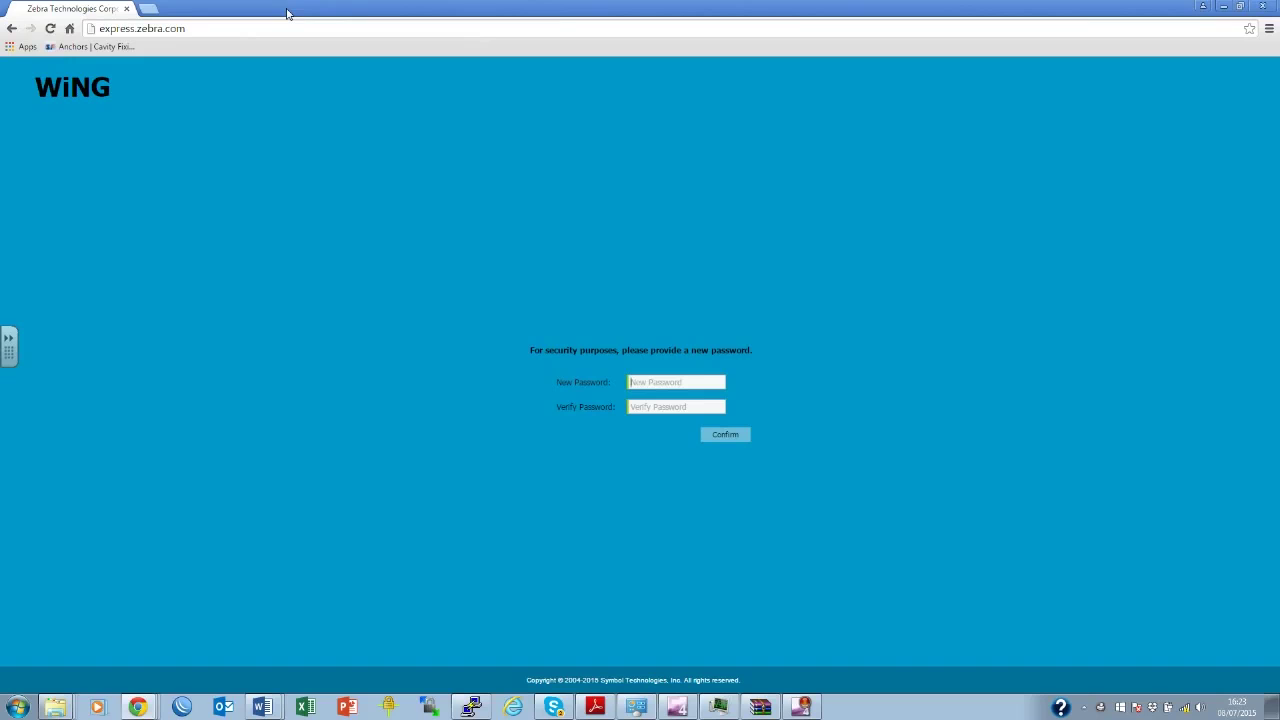
key("Return")
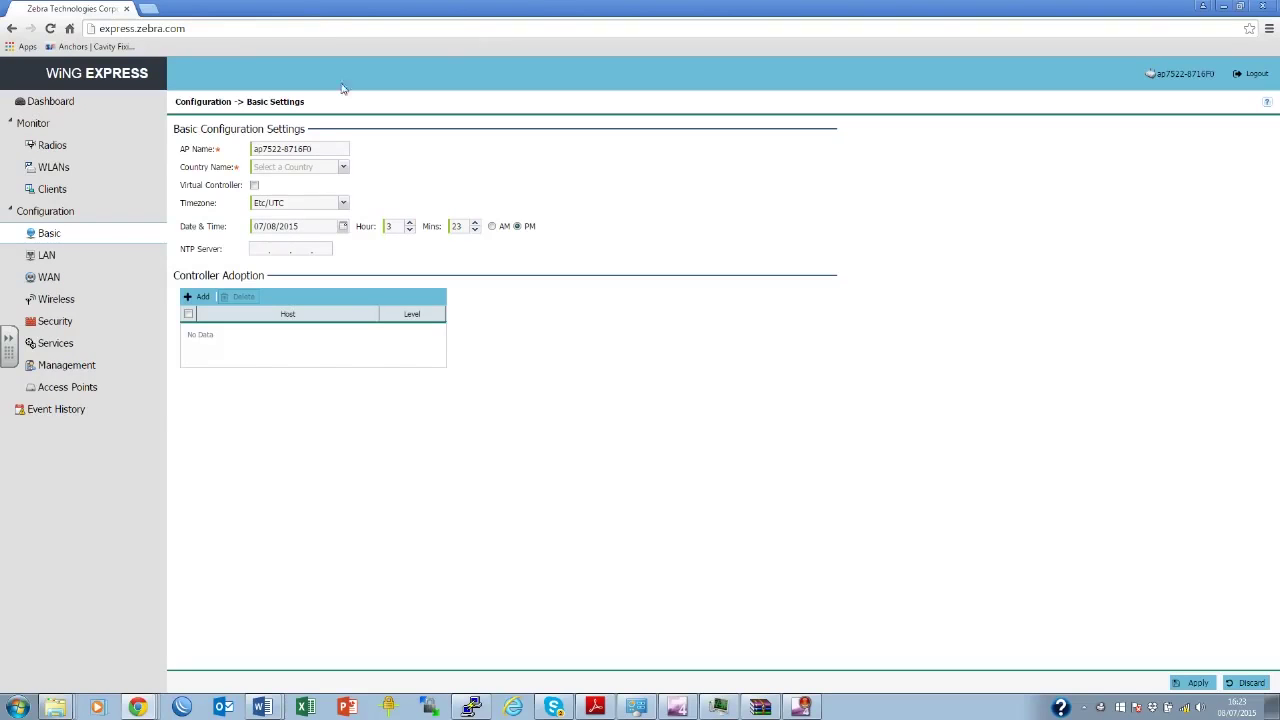
Step: Set the country to United Kingdom-gb and the timezone to Europe/London
left_click(343, 167)
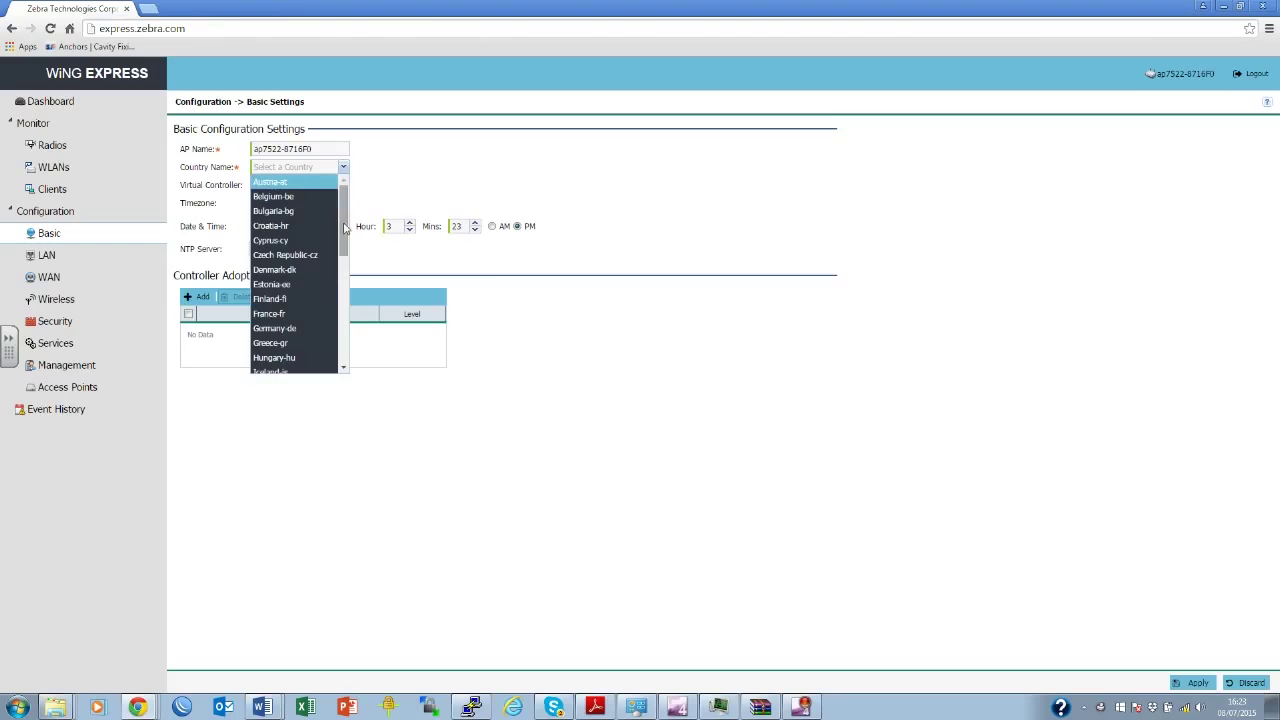
left_click_drag(344, 228, 344, 357)
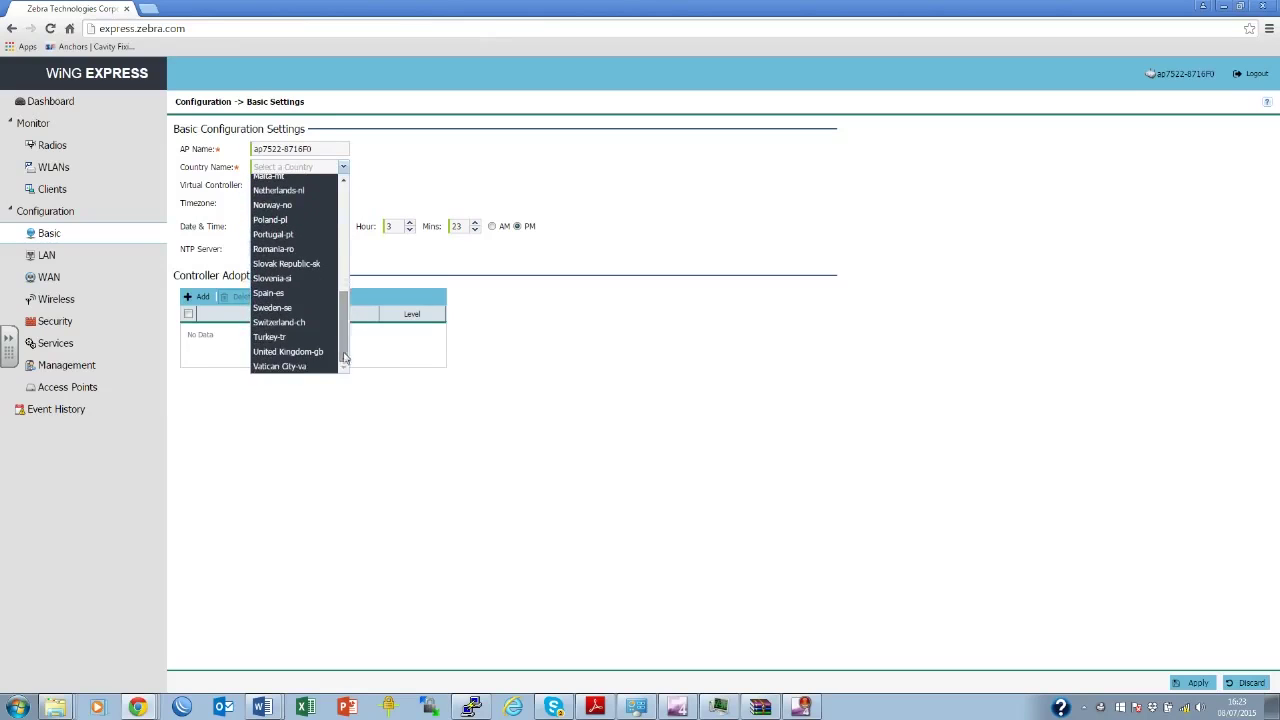
left_click(320, 352)
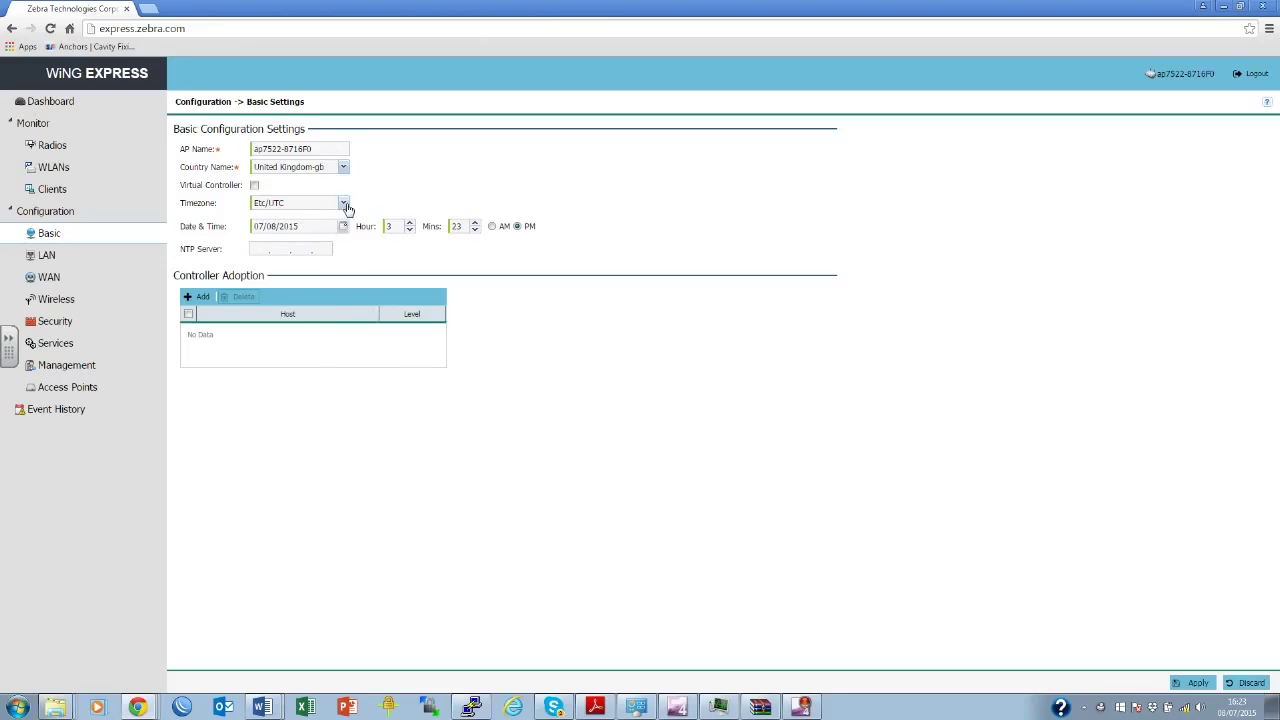
left_click(343, 204)
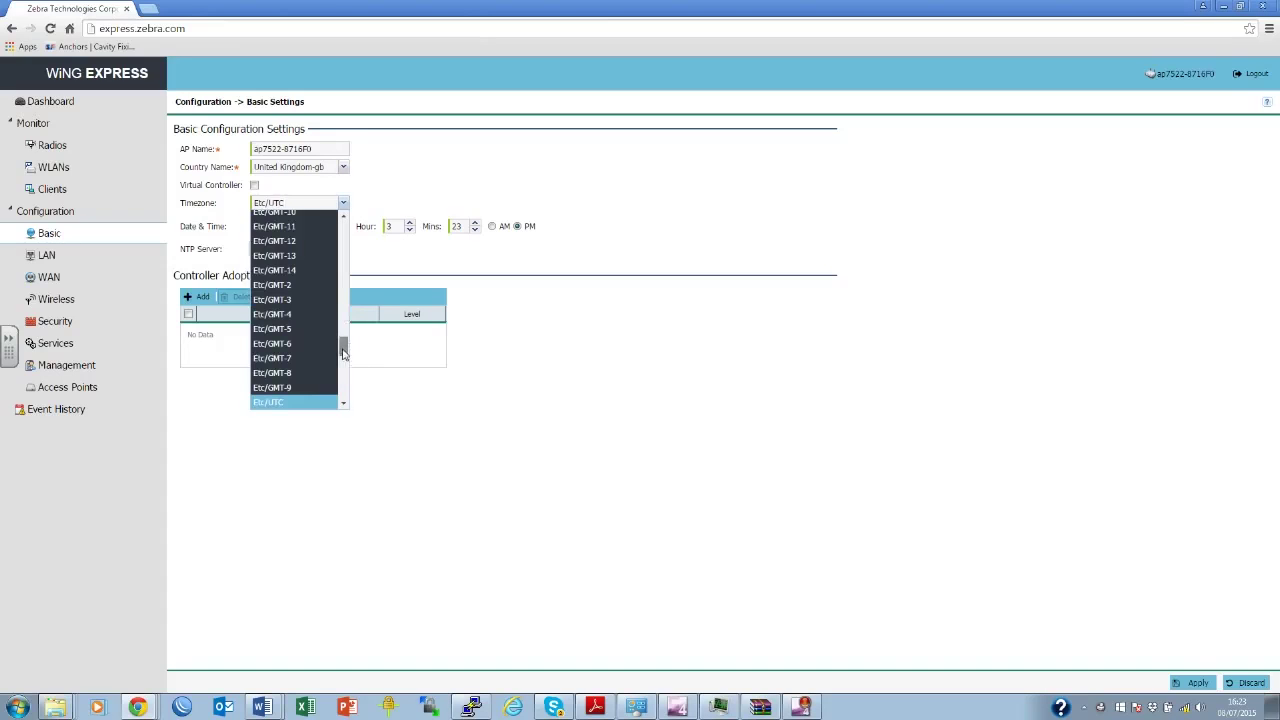
left_click_drag(343, 352, 343, 366)
left_click(328, 390)
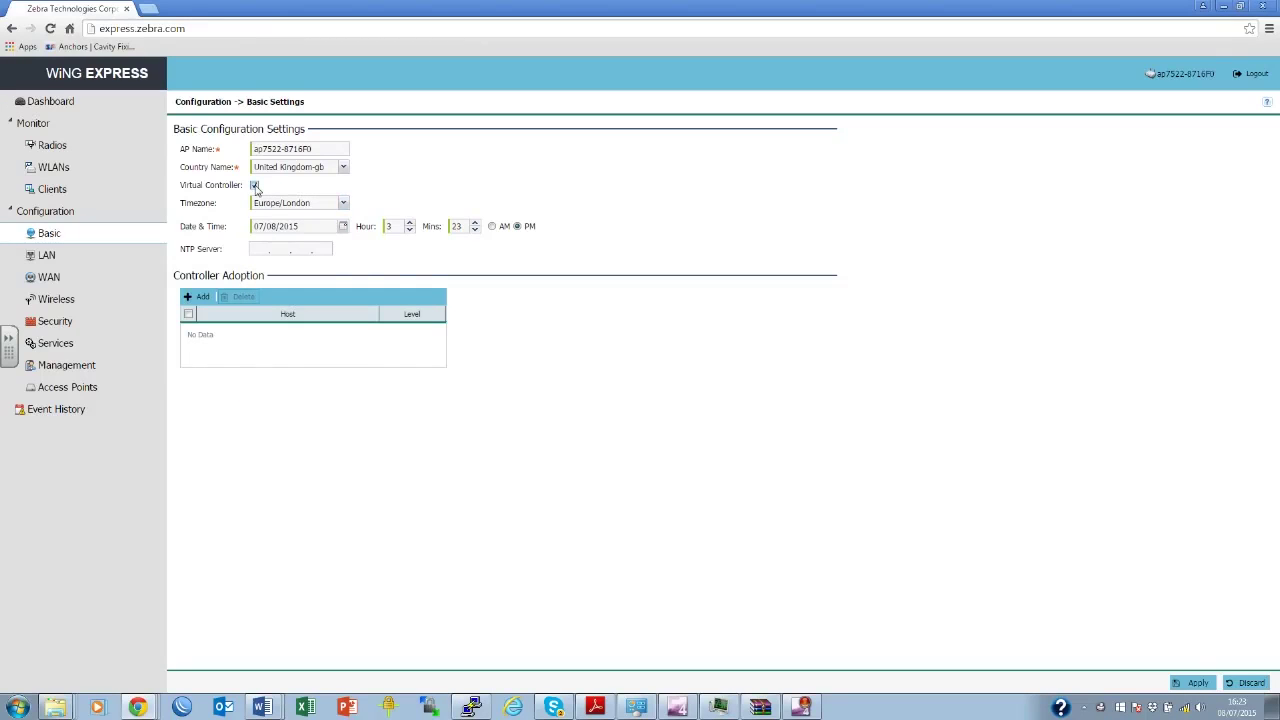
Step: Enter NTP server 185.53.93.157 and apply the basic settings
left_click(258, 250)
type("185 . ")
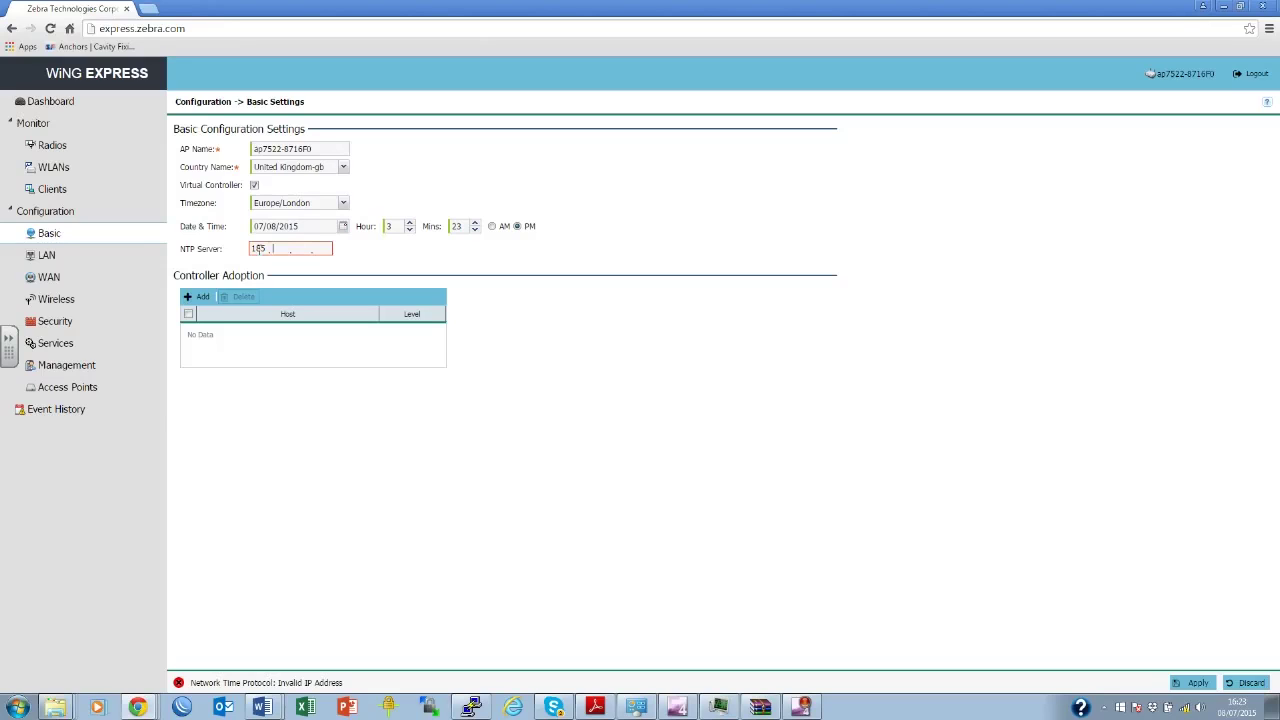
type("53 . ")
type("93 . ")
type("157")
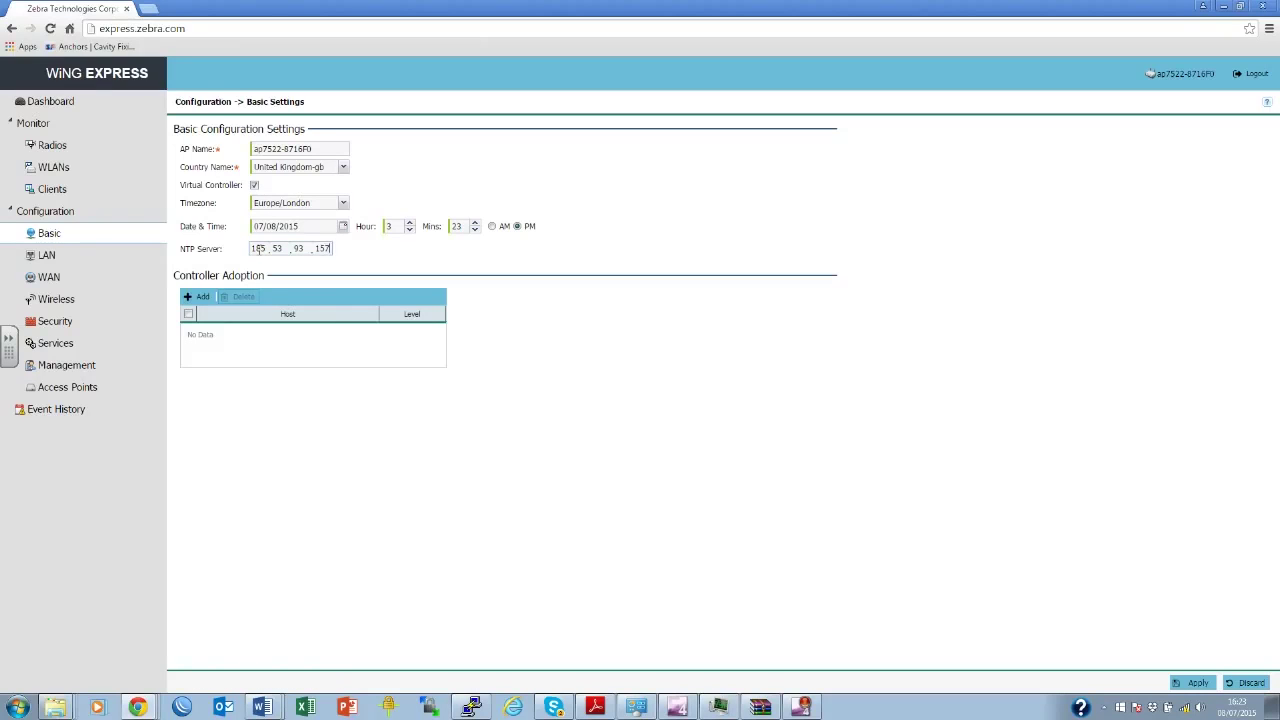
left_click(1199, 688)
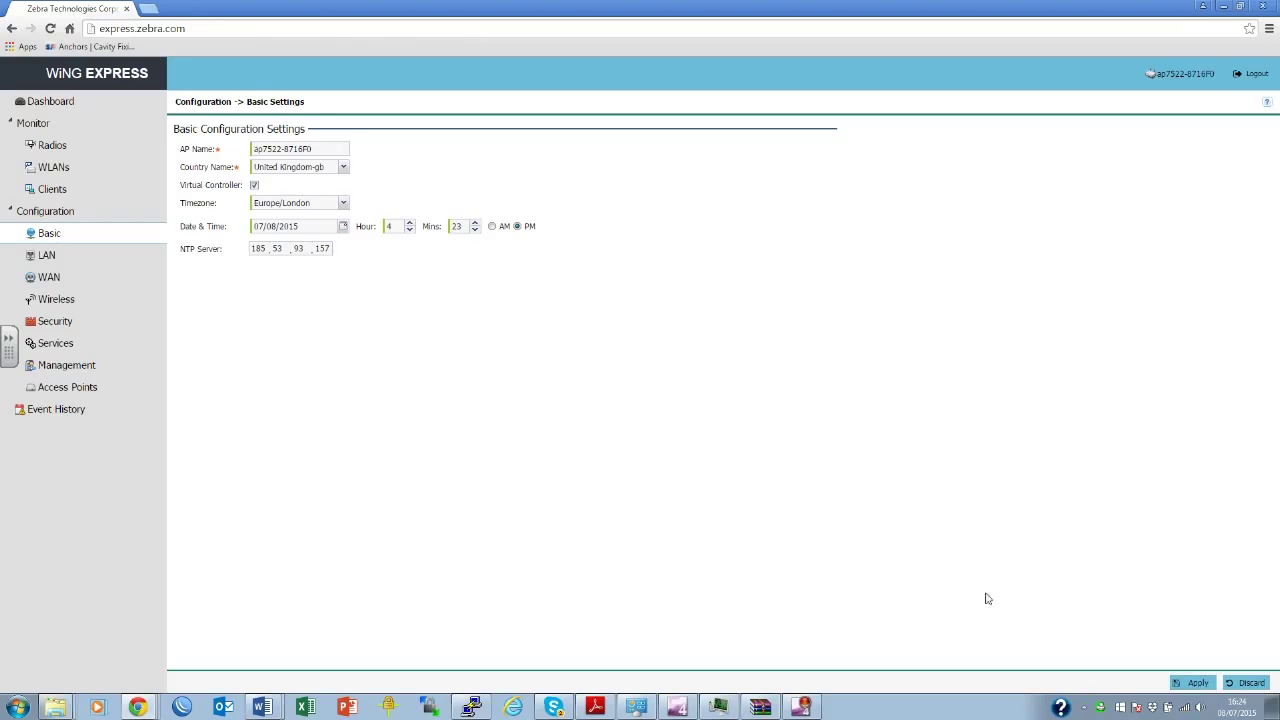
Step: Add a new enabled wireless LAN named WingE-Demo
left_click(61, 305)
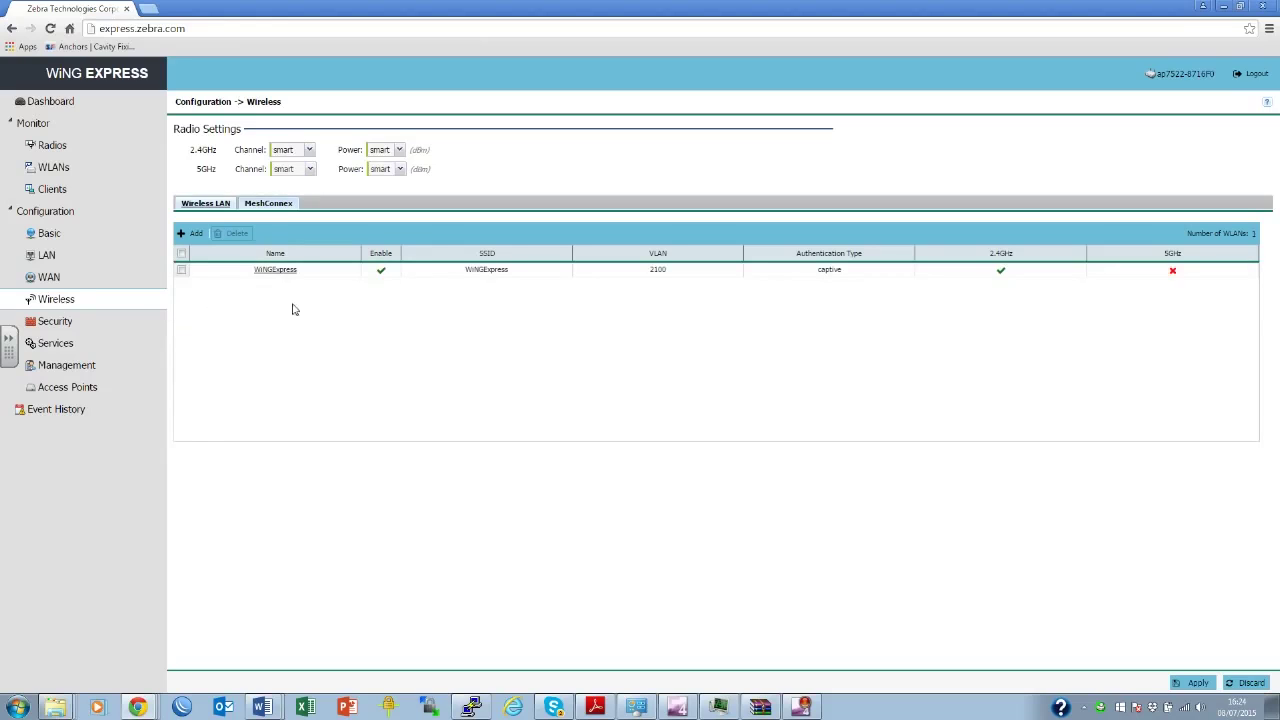
left_click(189, 233)
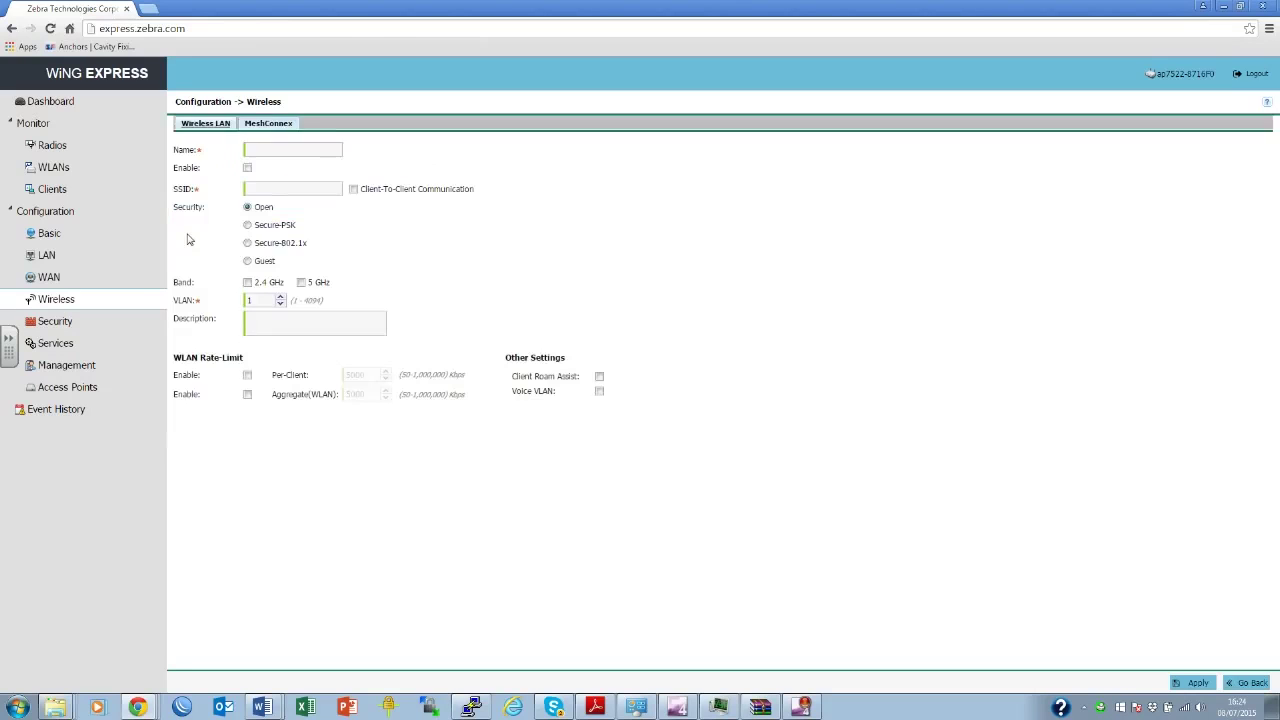
left_click(261, 150)
type("WingE")
type("-Demo")
left_click(247, 168)
Step: Give it SSID WingE-Demo and broadcast on both 2.4 GHz and 5 GHz
left_click(261, 187)
type("NGE")
type("-Demo")
left_click(247, 282)
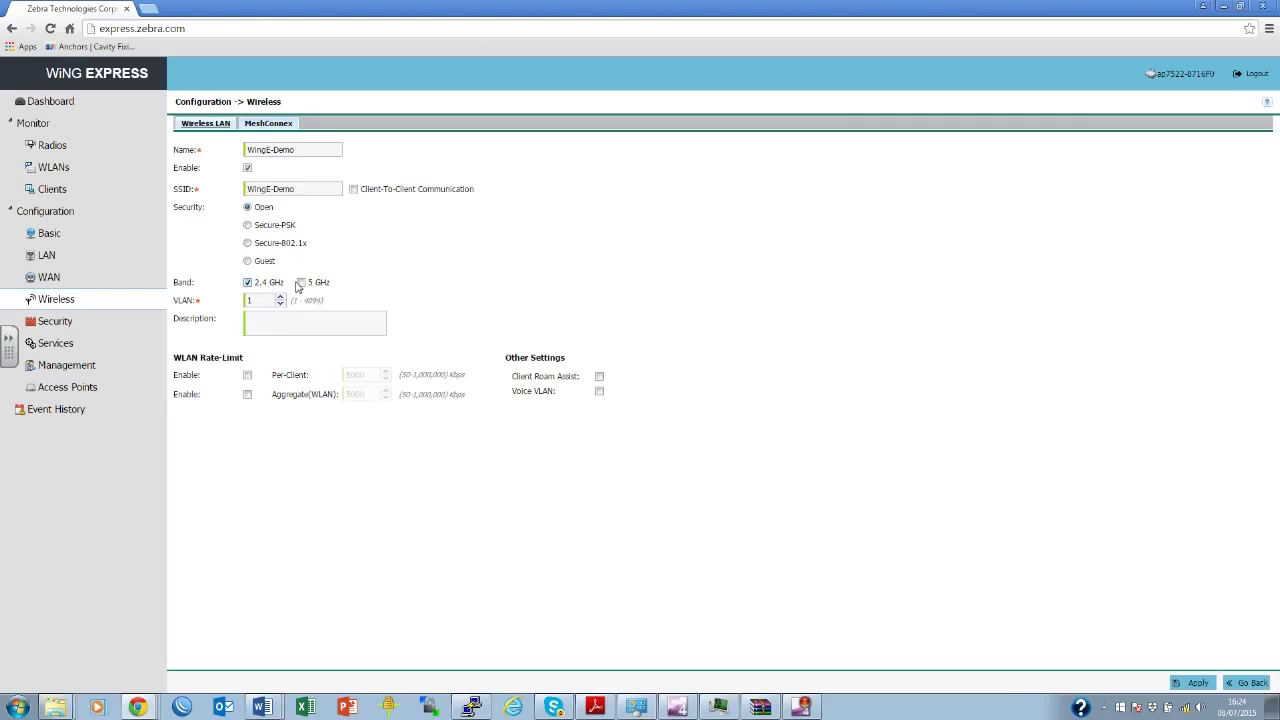
left_click(301, 283)
Step: Use Secure-PSK with WPA2-CCMP encryption, enter the pre-shared key and show it in plain text
left_click(247, 225)
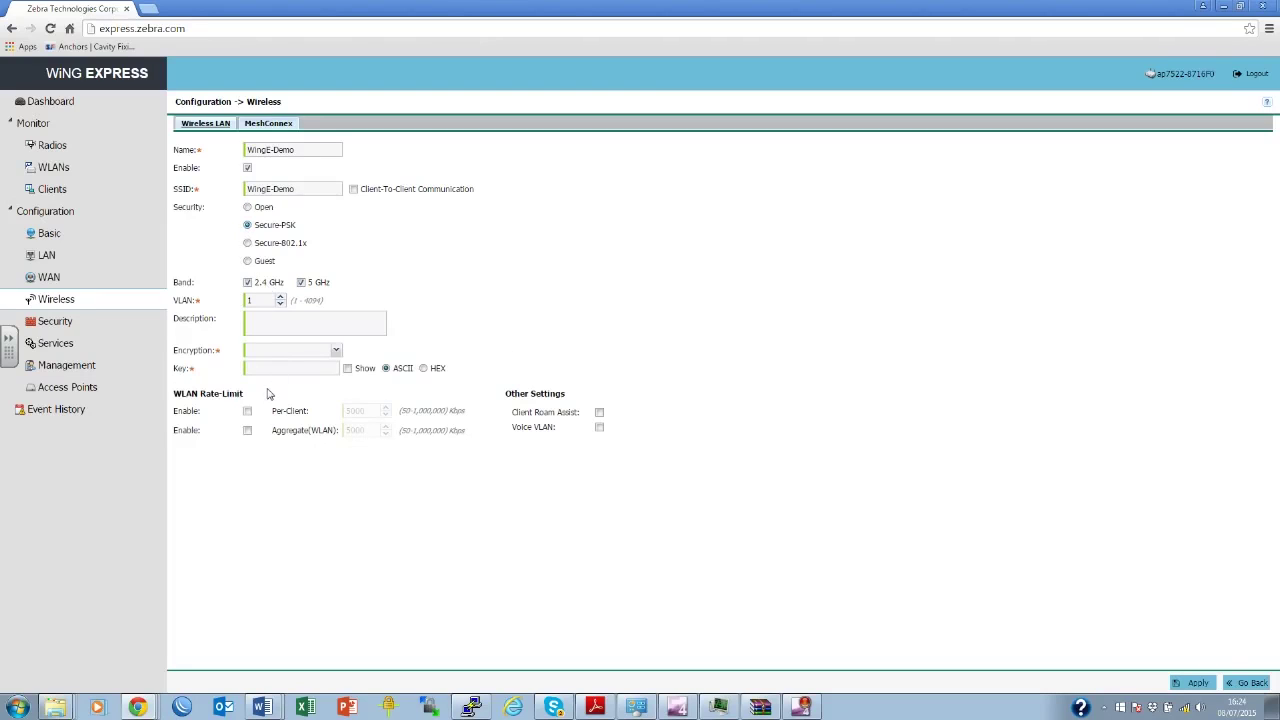
left_click(337, 351)
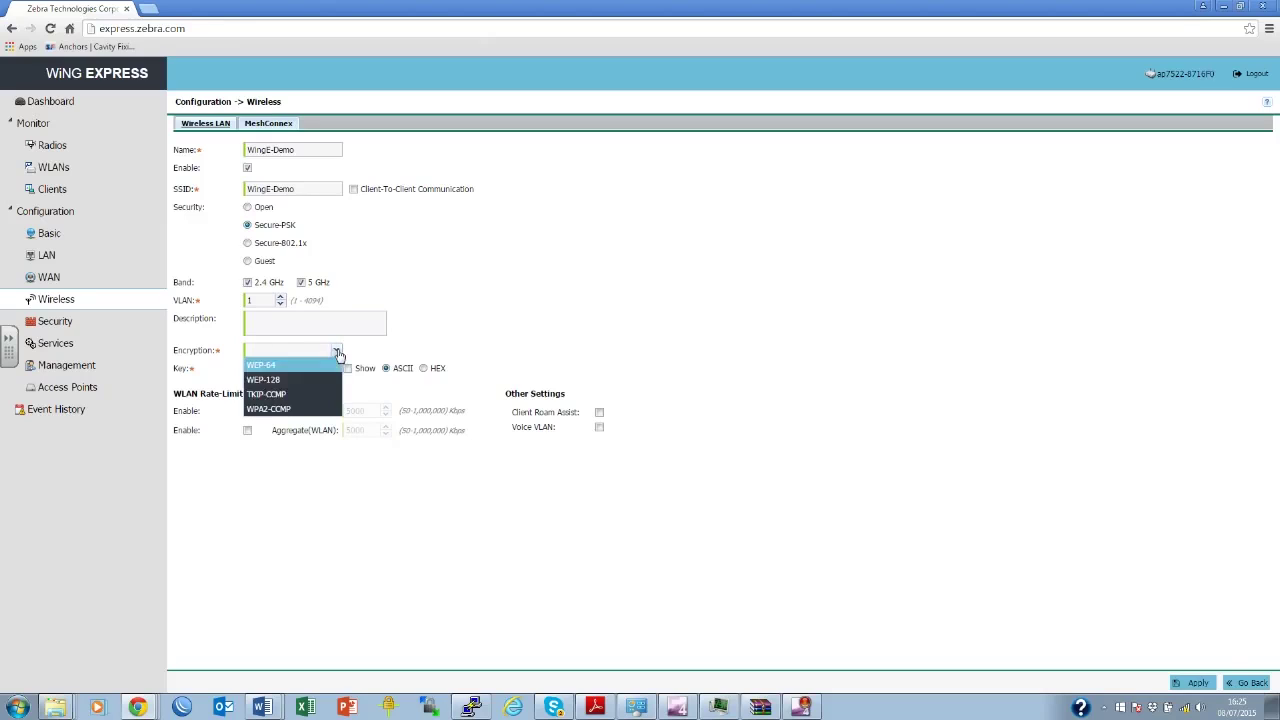
left_click(302, 410)
left_click(273, 369)
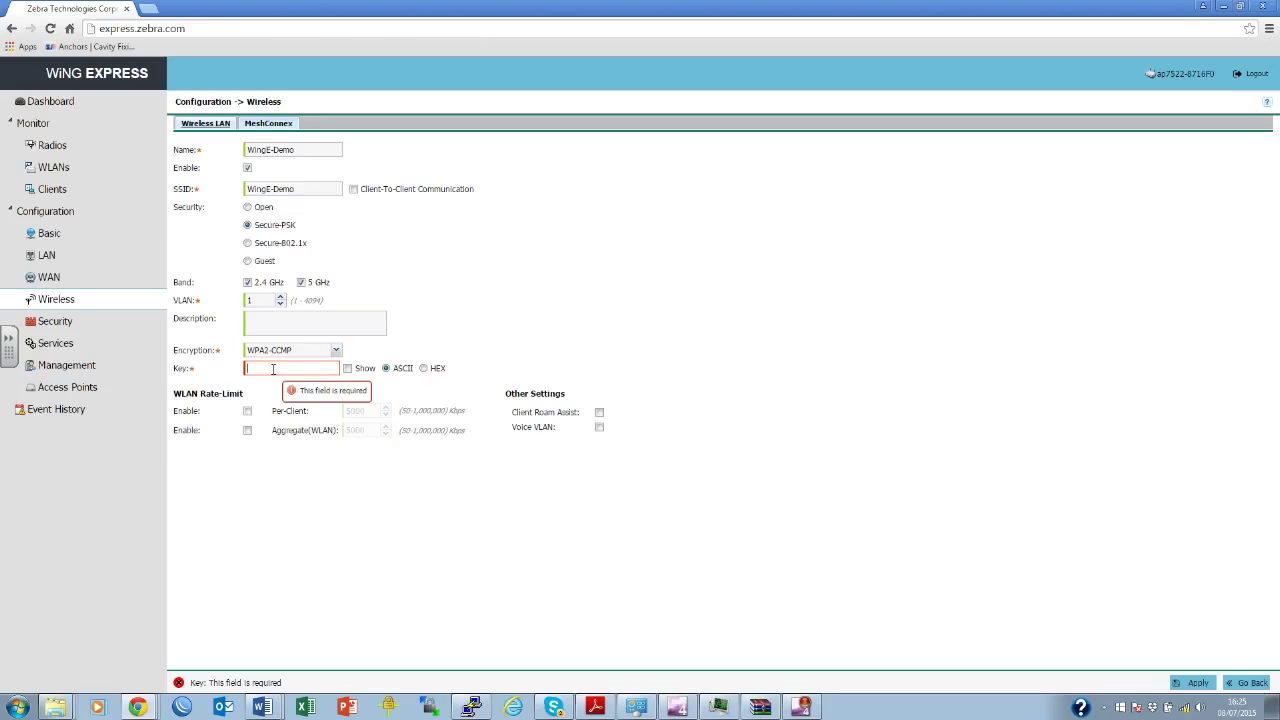
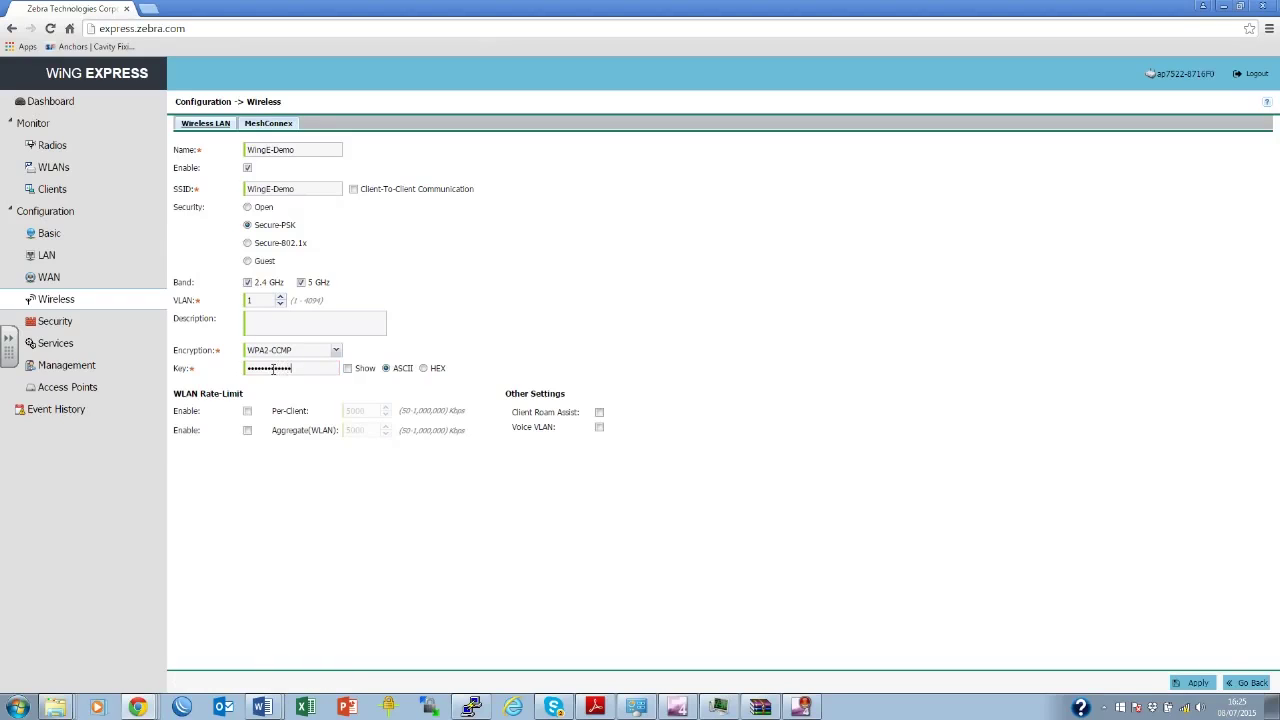
left_click(348, 369)
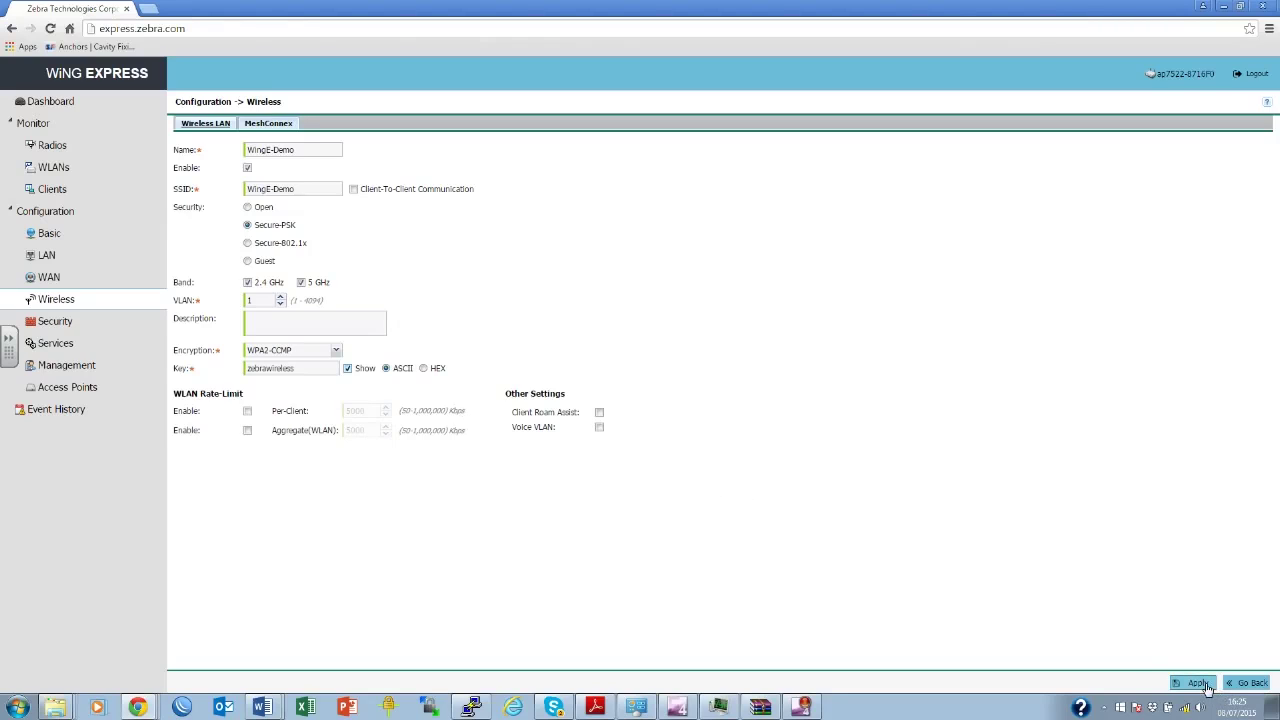
Step: Apply the WingE-Demo WLAN and refresh Access Points, showing ap7522-8716F0 online at 10.0.11.195
left_click(1207, 686)
left_click(77, 392)
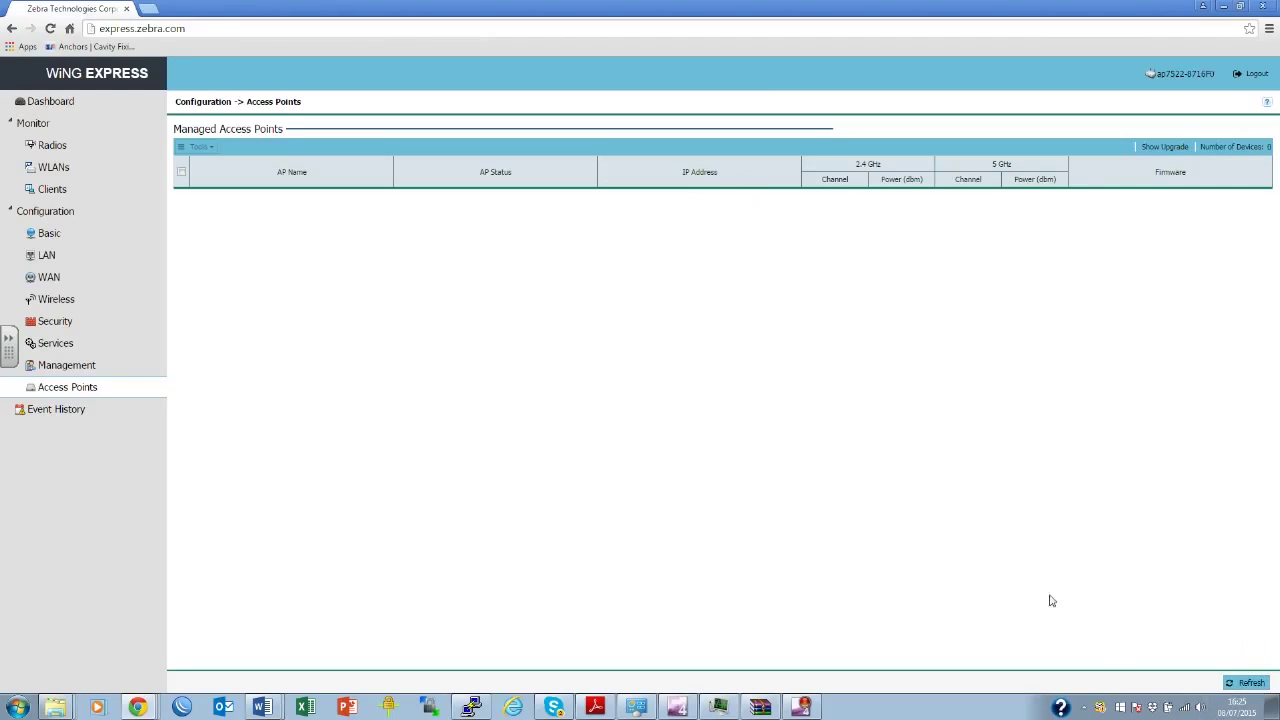
left_click(1249, 684)
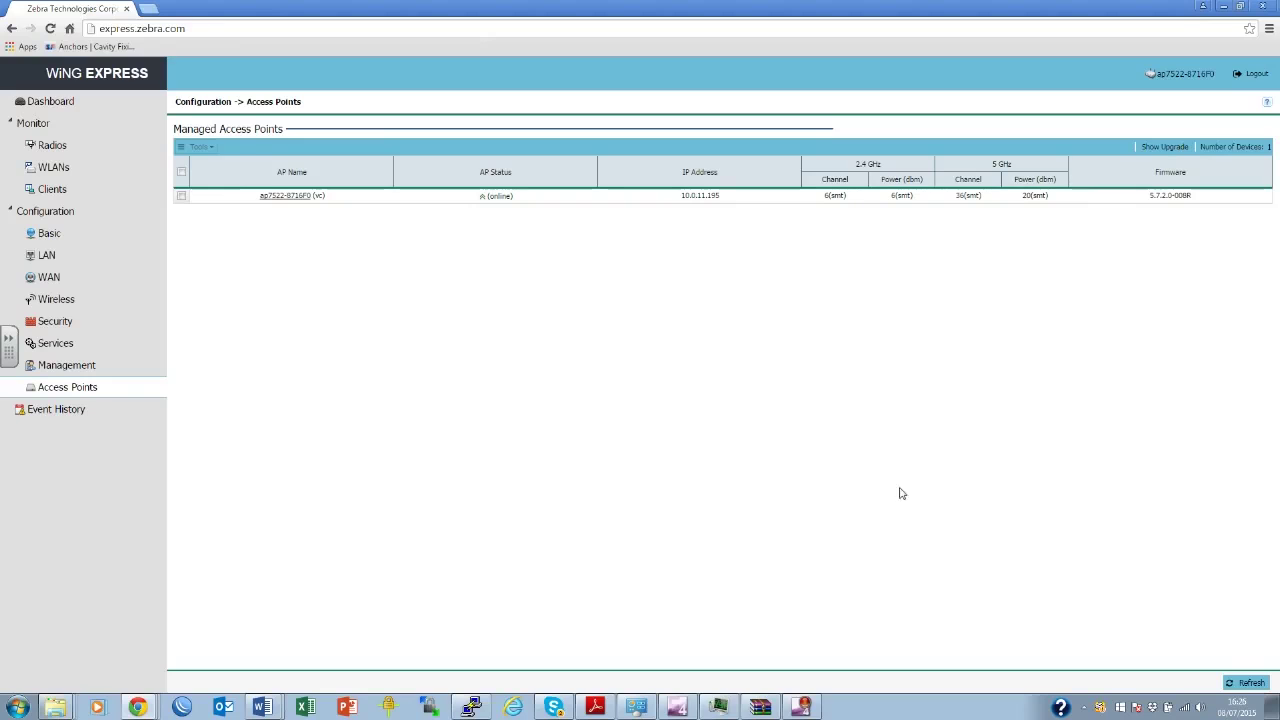
Step: Join WingE-Demo from Windows 7 with its security key and set the network location to Work
left_click(1185, 708)
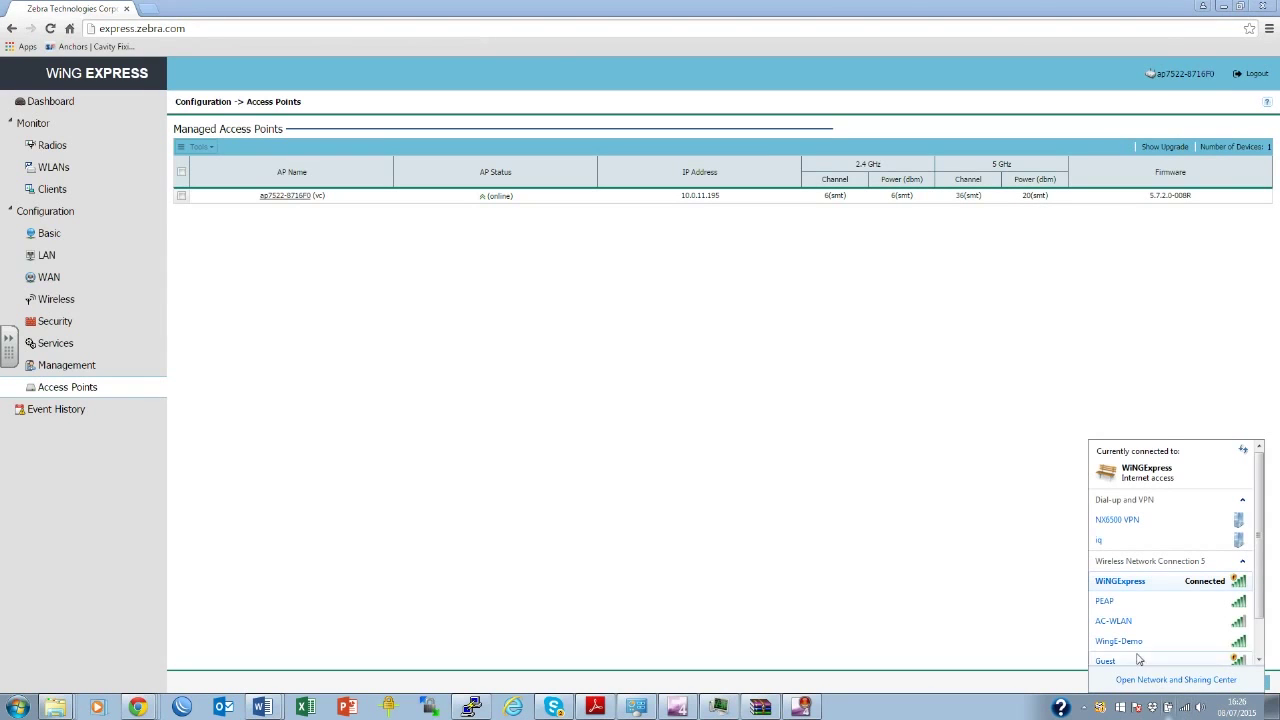
left_click(1136, 648)
left_click(1211, 664)
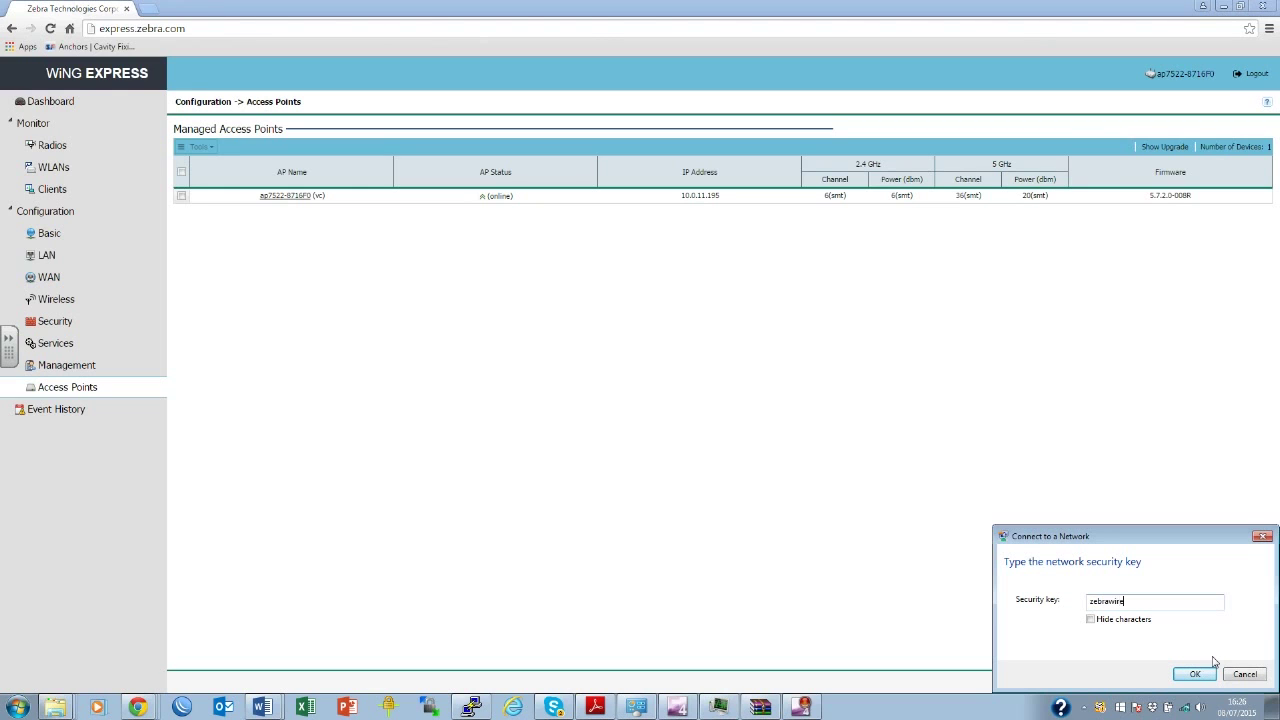
type("ss")
key("Return")
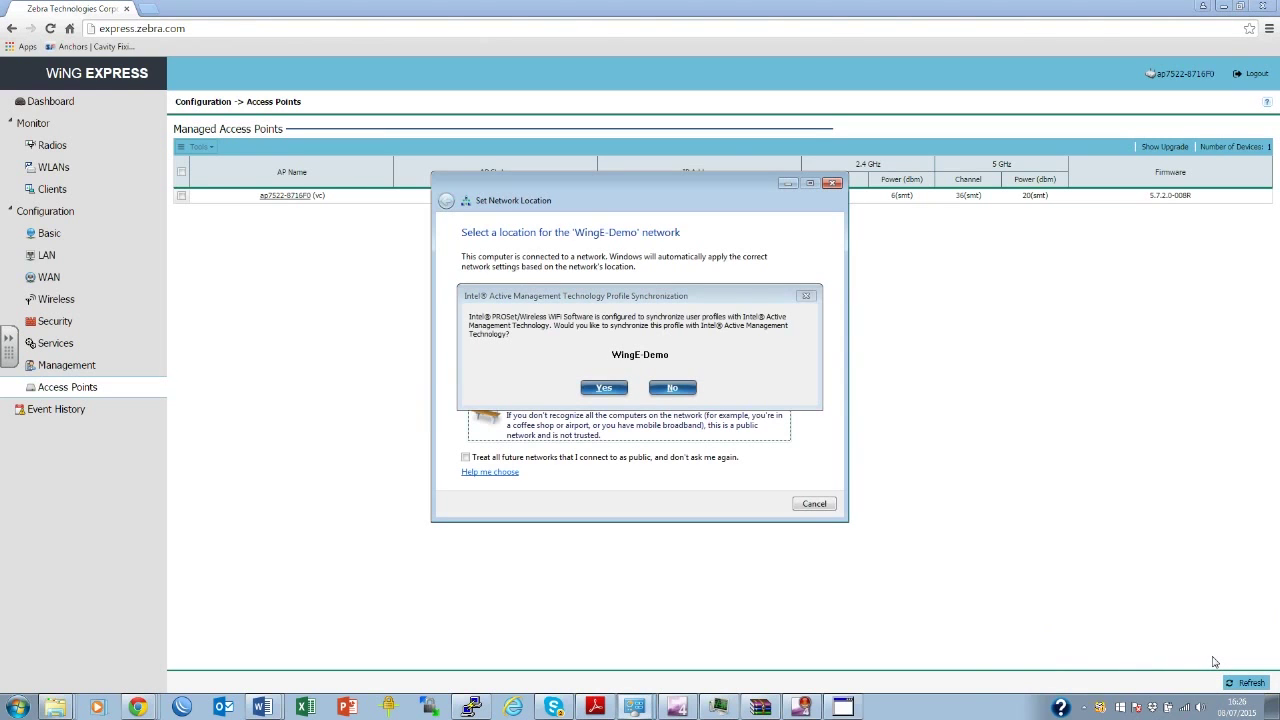
left_click(605, 387)
left_click(587, 371)
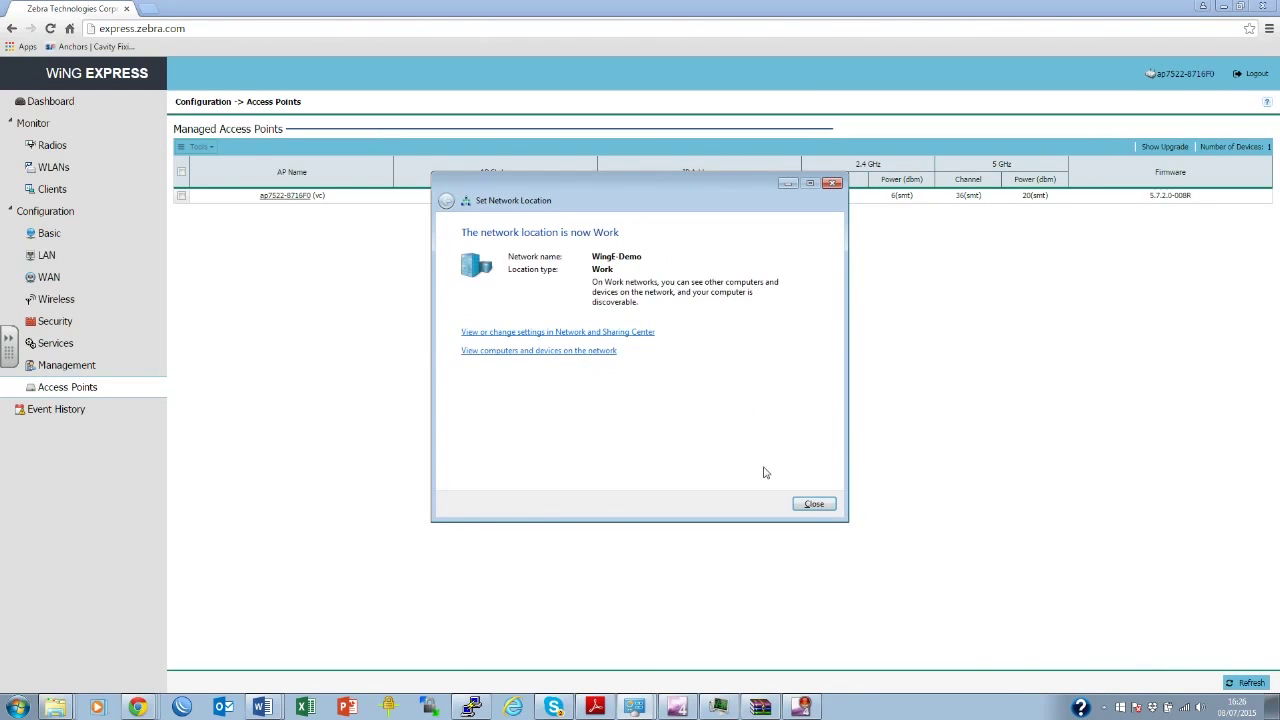
left_click(814, 506)
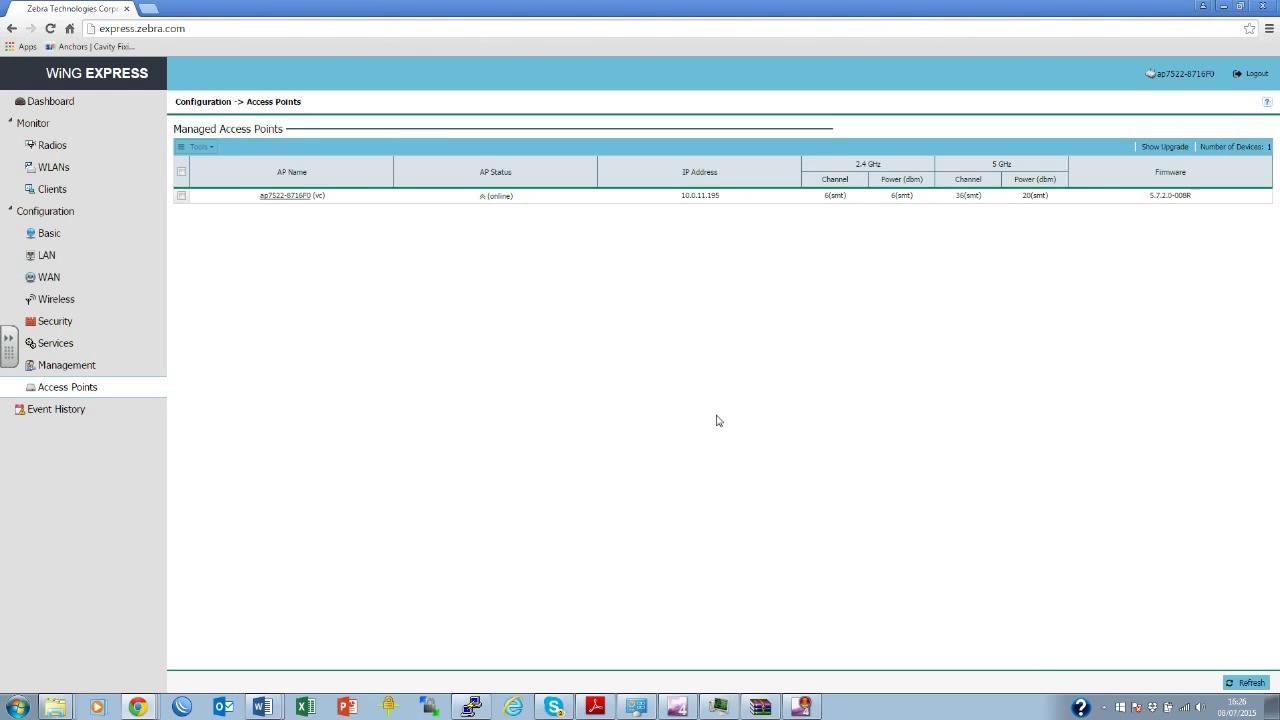
Step: Browse to 10.0.11.195 and log in to the access point's dashboard
left_click(299, 28)
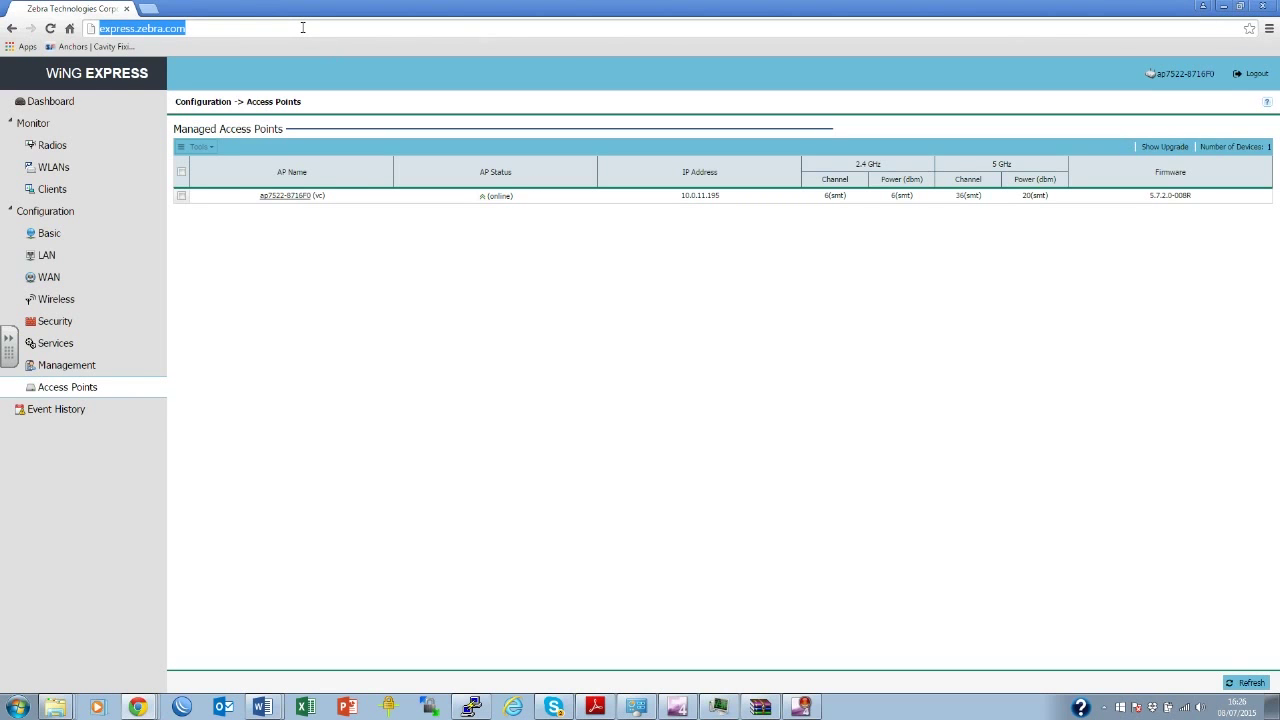
type("10.0.1")
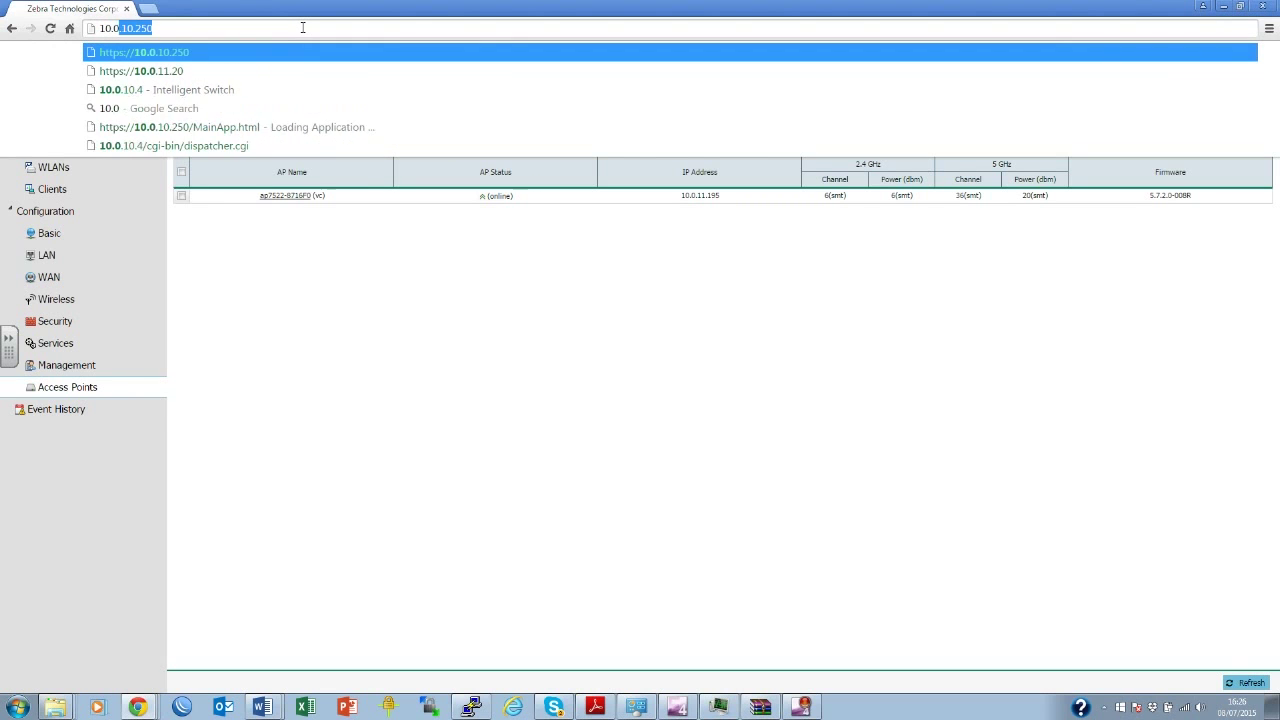
type("1.195")
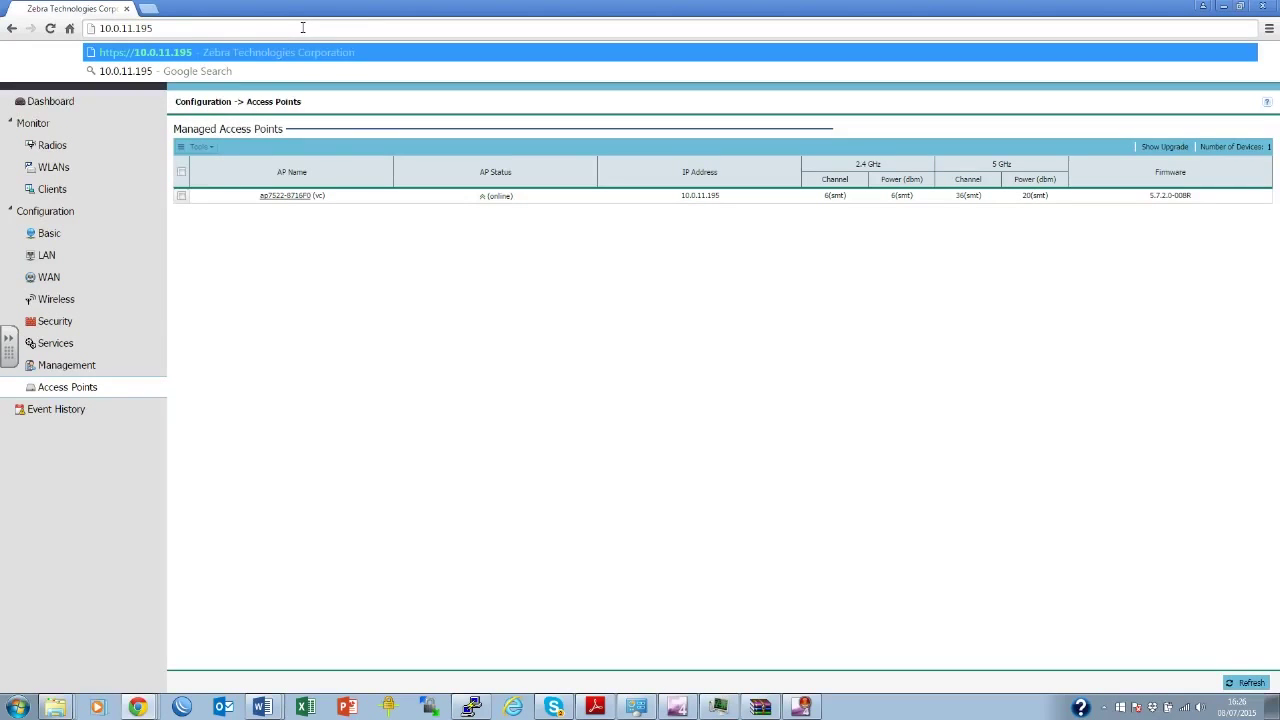
key("Return")
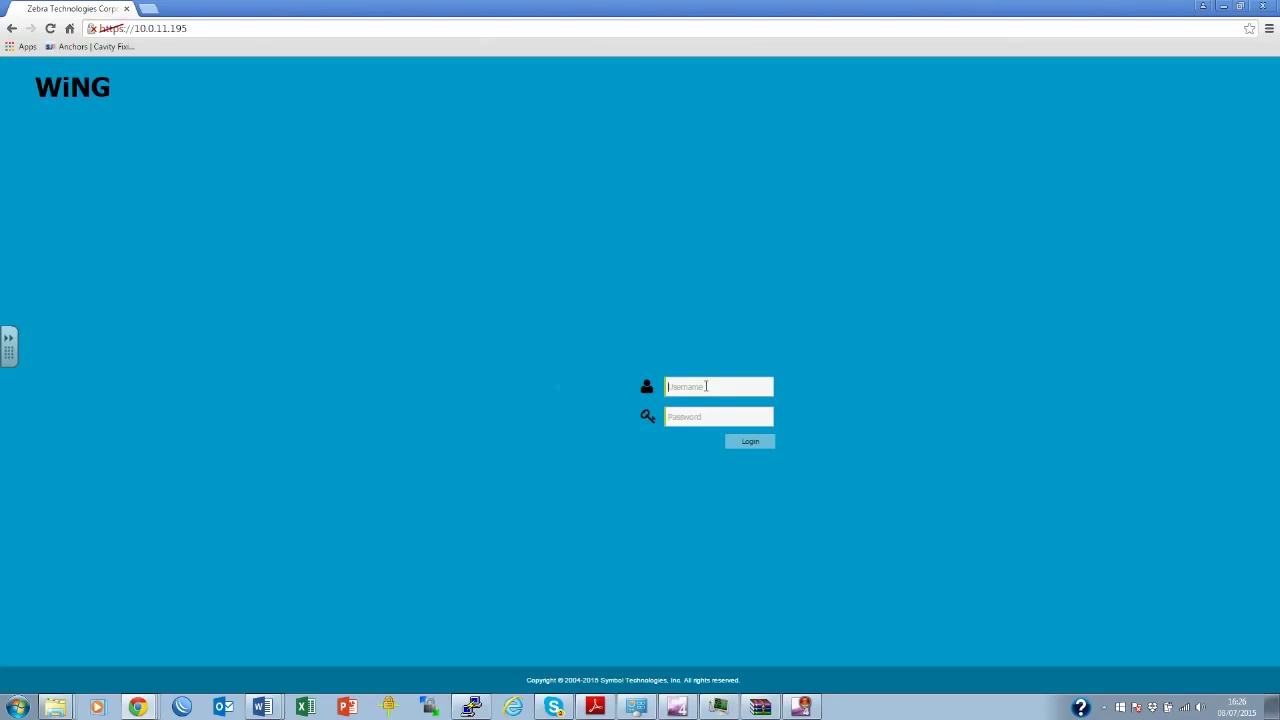
type("ad")
type("adm")
key("Return")
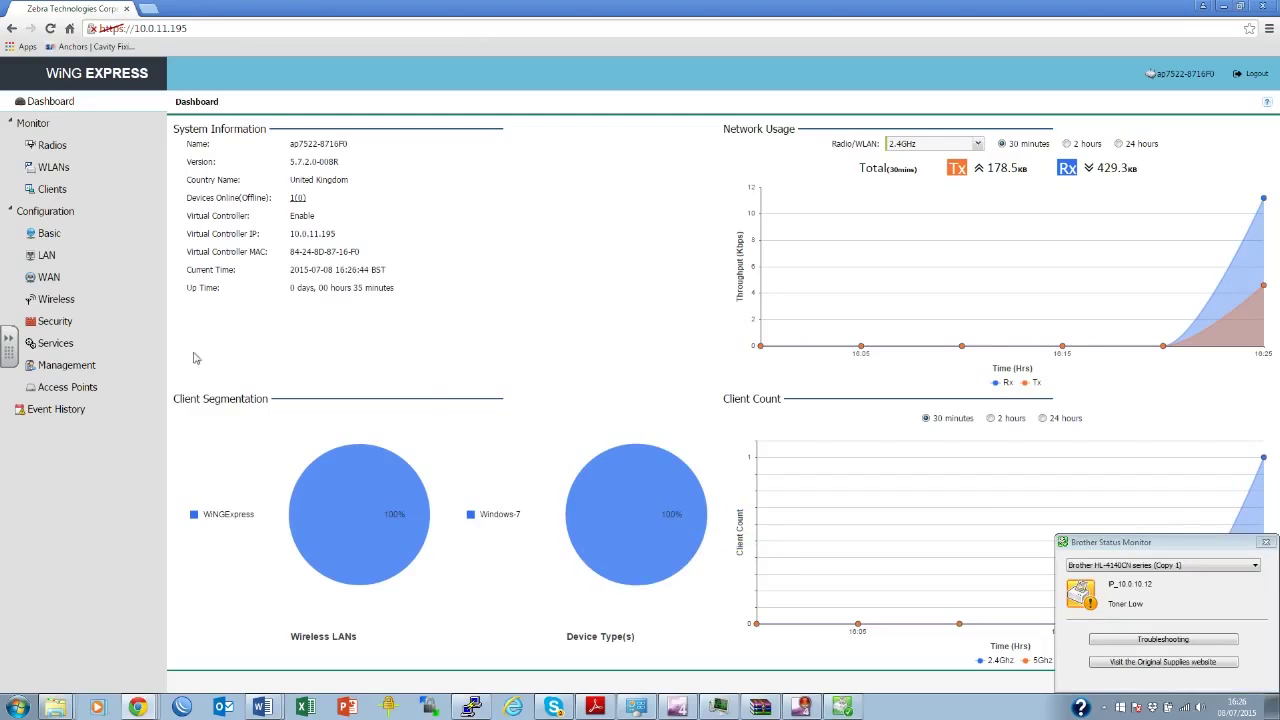
Step: Delete the WiNGExpress WLAN, keep WingE-Demo, save, and go to the Services settings
left_click(50, 306)
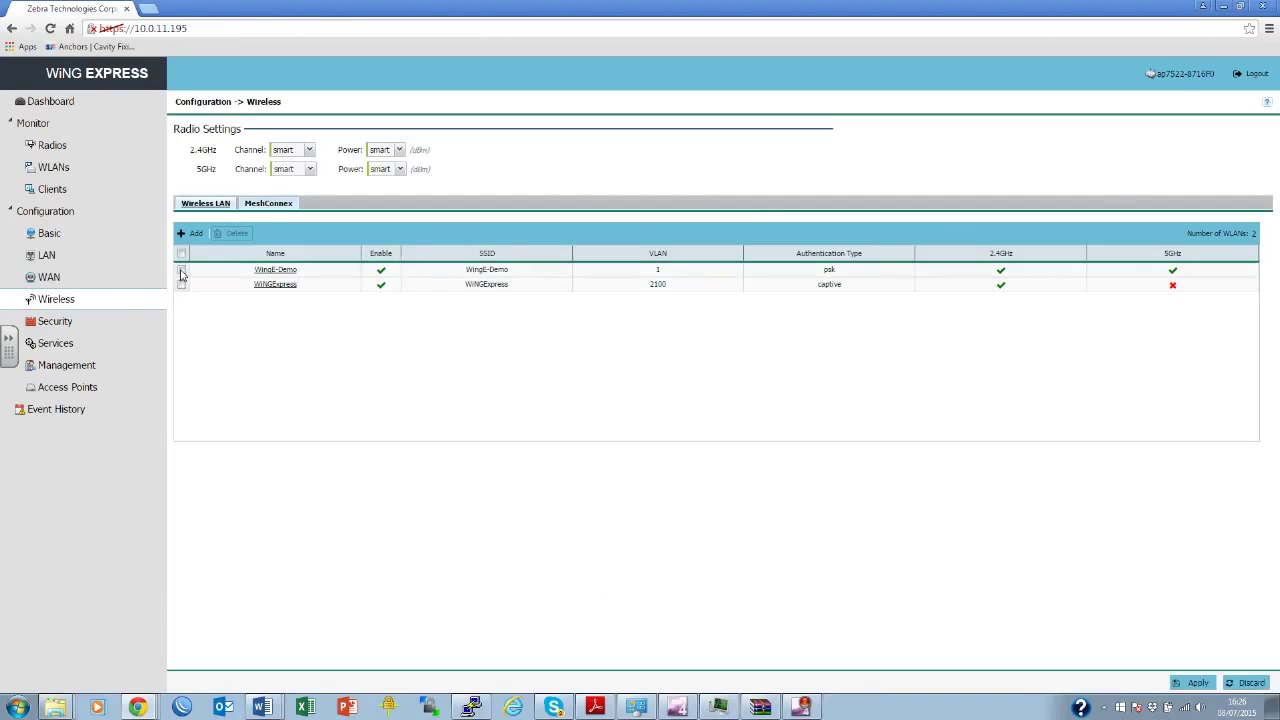
left_click(182, 270)
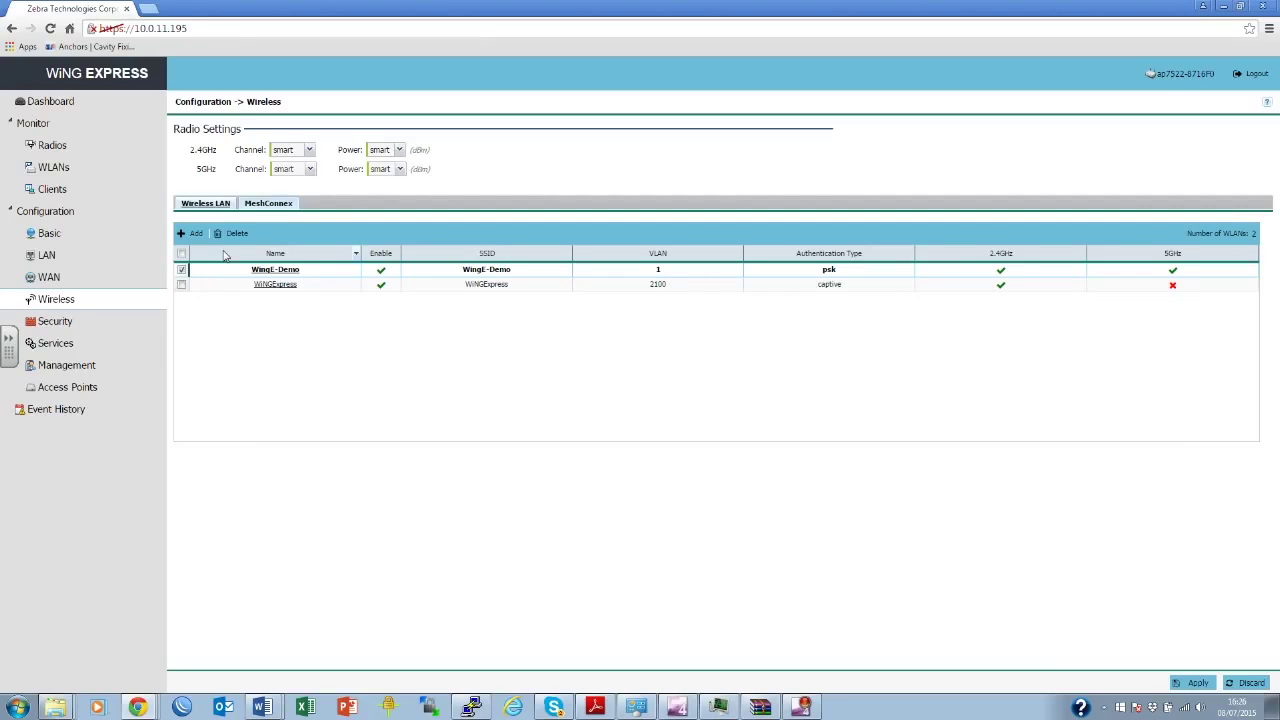
left_click(181, 285)
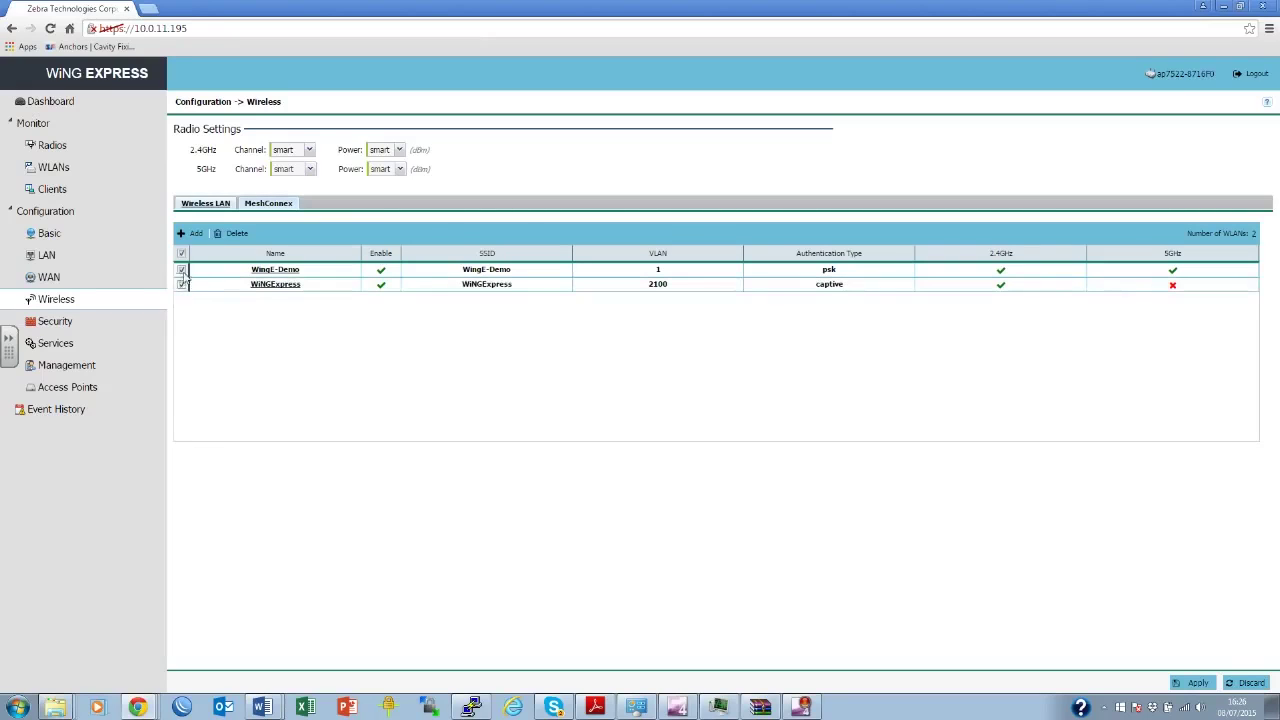
left_click(182, 270)
left_click(231, 233)
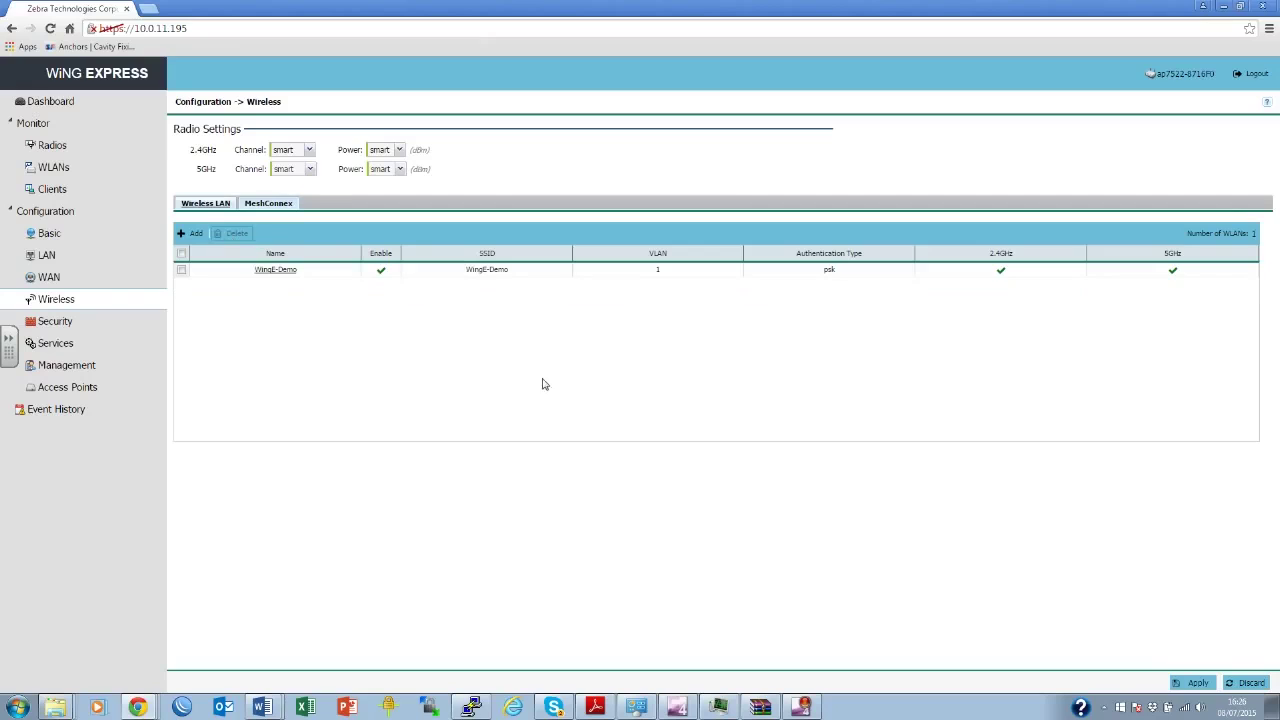
left_click(1198, 683)
left_click(43, 347)
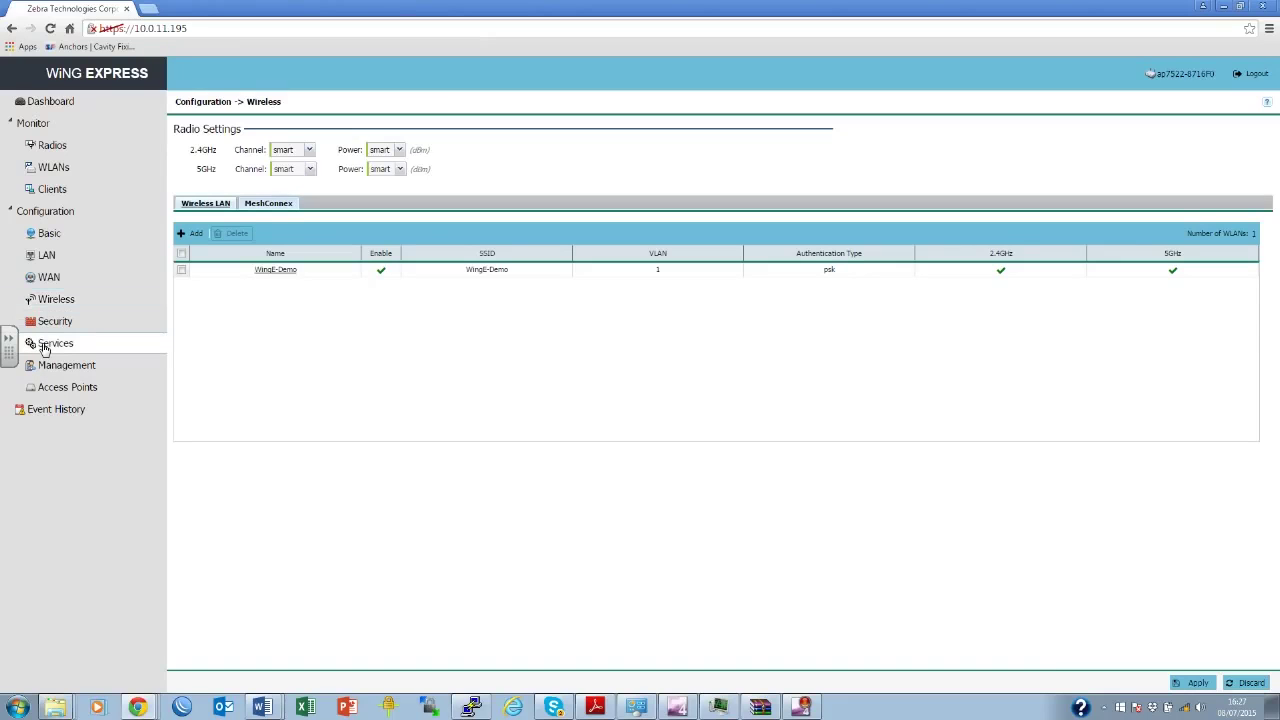